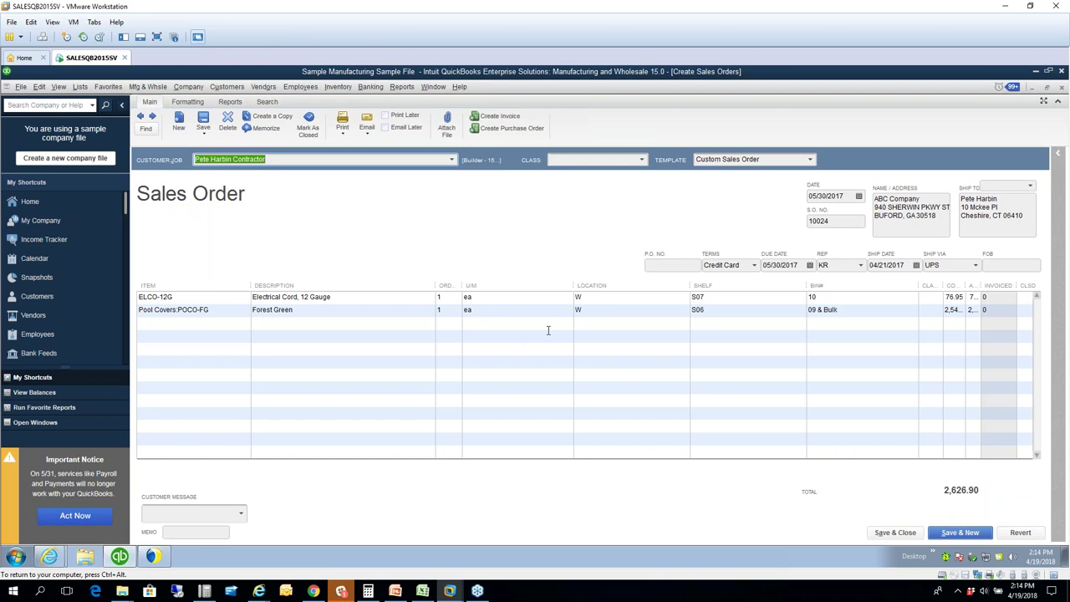
Step: Minimize the sales order and QuickBooks, then start a new StarShip freight shipment
click(1032, 87)
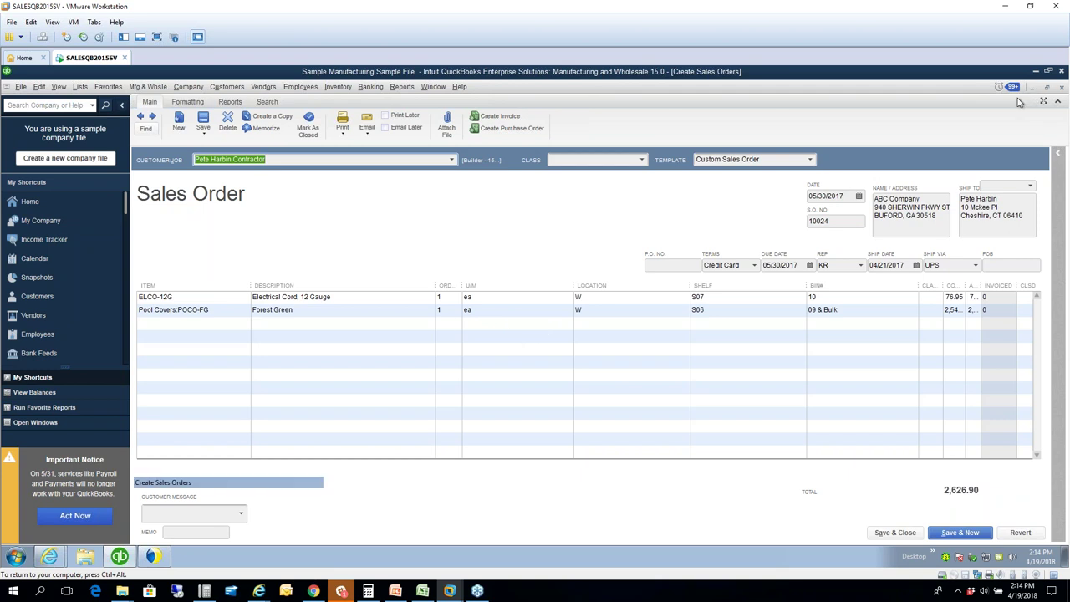
click(212, 539)
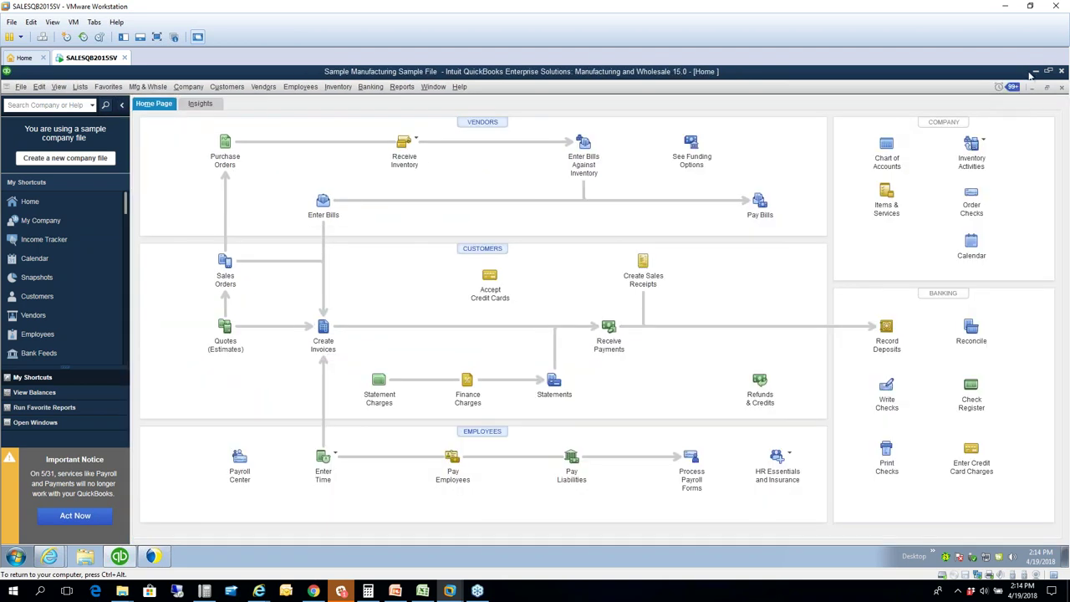
click(120, 556)
click(153, 556)
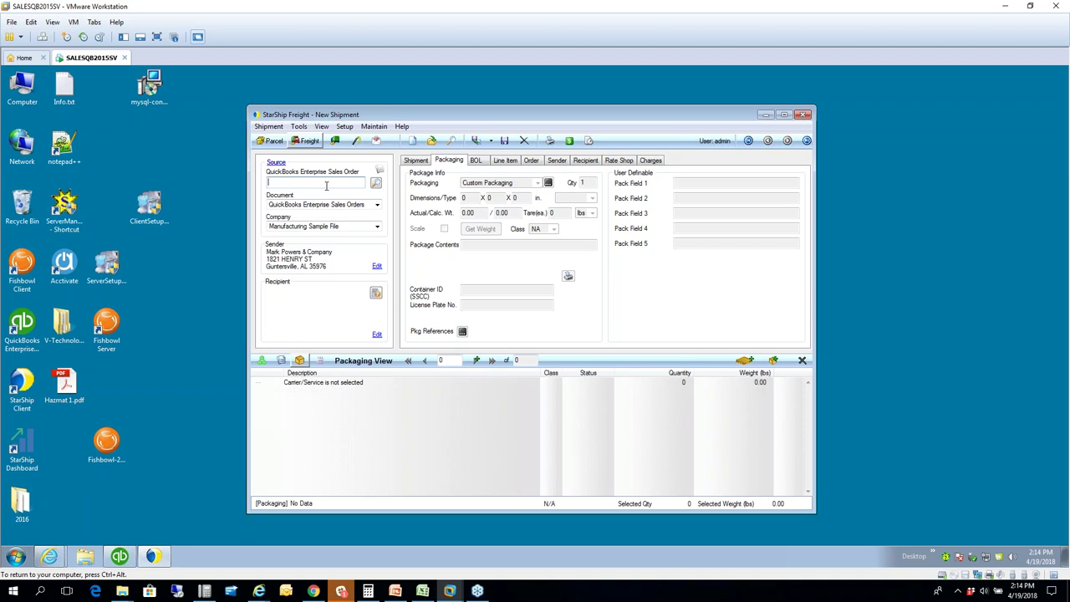
Step: Find sales order 10024 in the QuickBooks sales order search and load it into the shipment
click(375, 183)
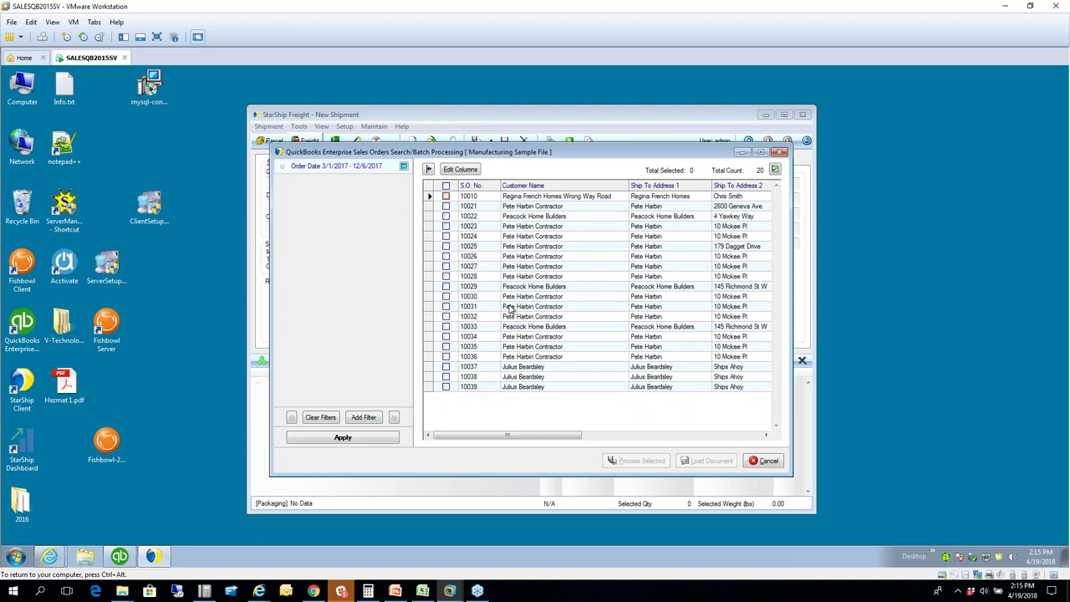
click(446, 235)
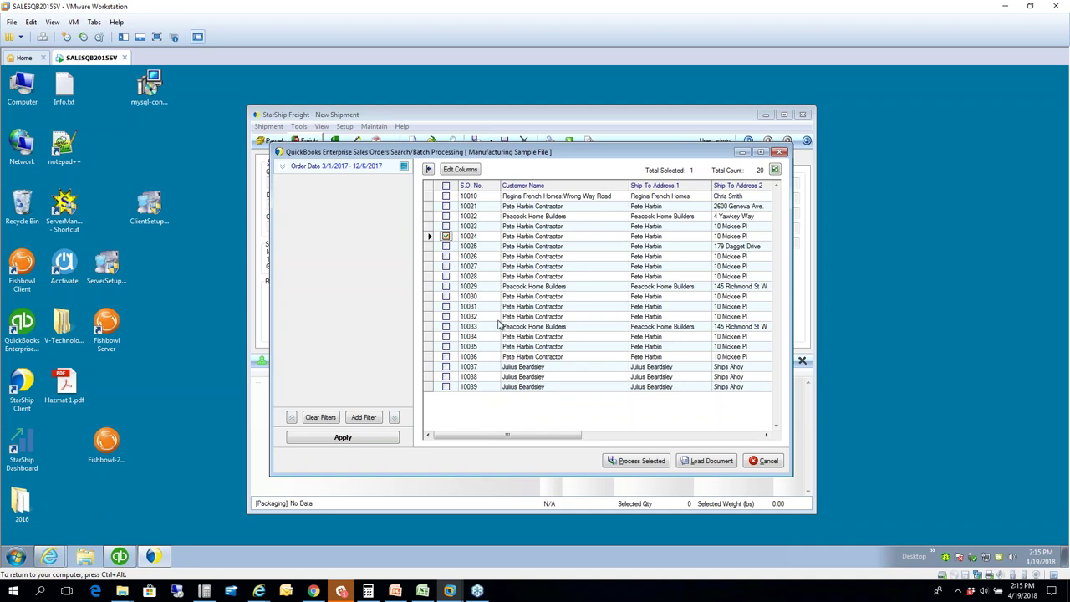
click(698, 464)
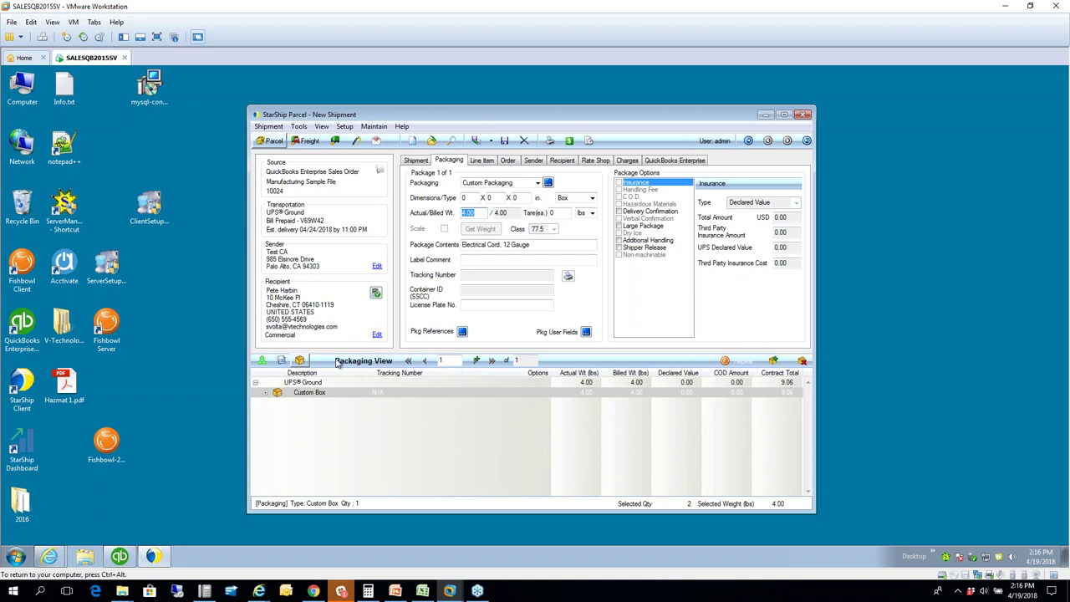
Step: Expand the Custom Box, review the Electrical Cord line item, and bring up the Rate Shop quotes
click(263, 399)
right_click(282, 394)
click(352, 401)
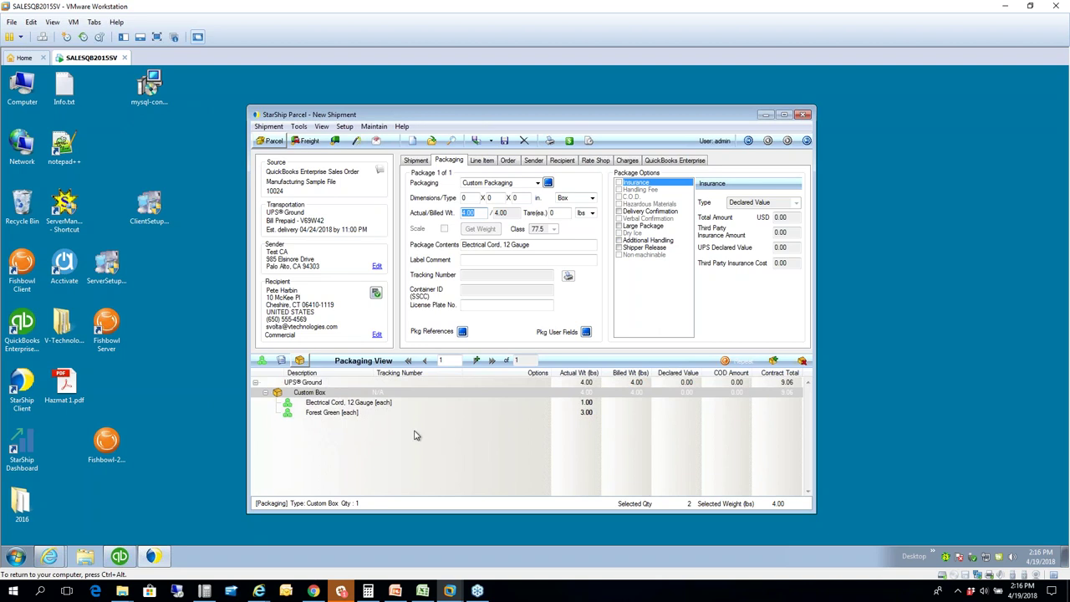
click(347, 404)
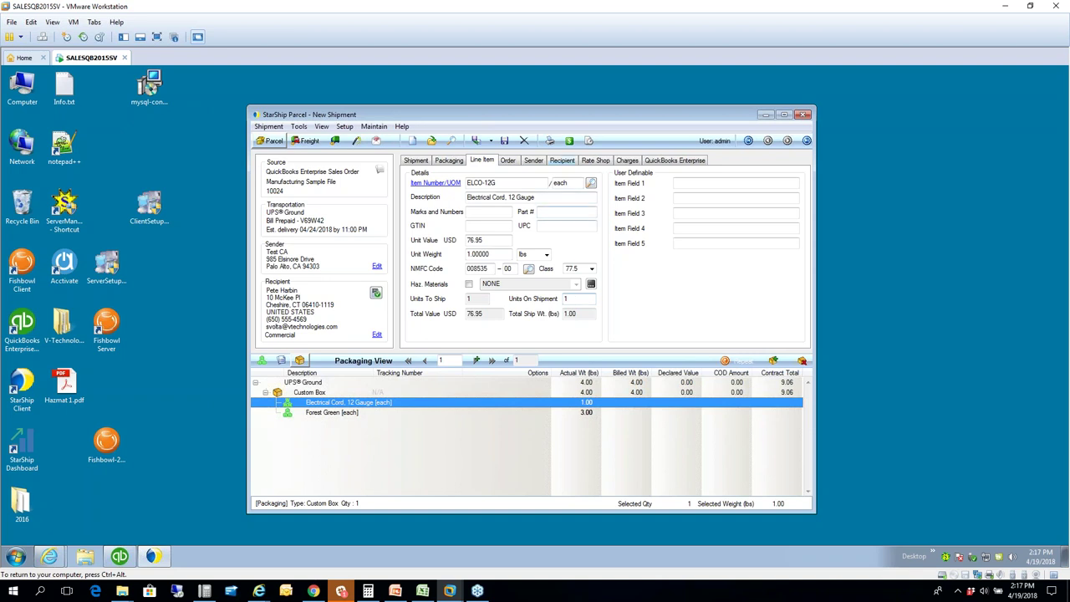
click(596, 161)
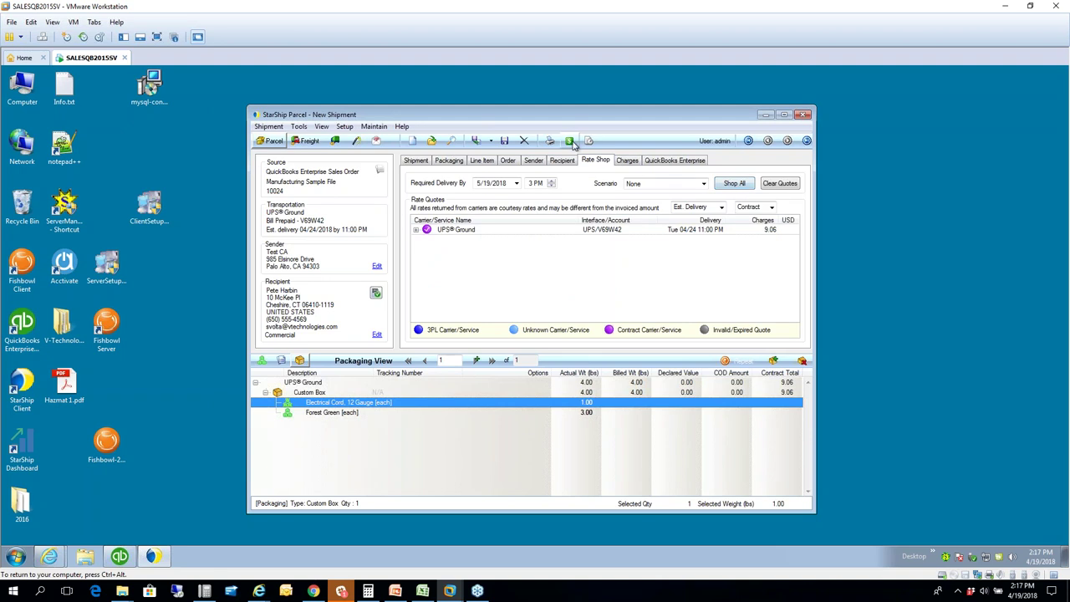
Step: Shop all carriers, sort by charges, and choose USPS Priority Mail at 7.09
click(734, 184)
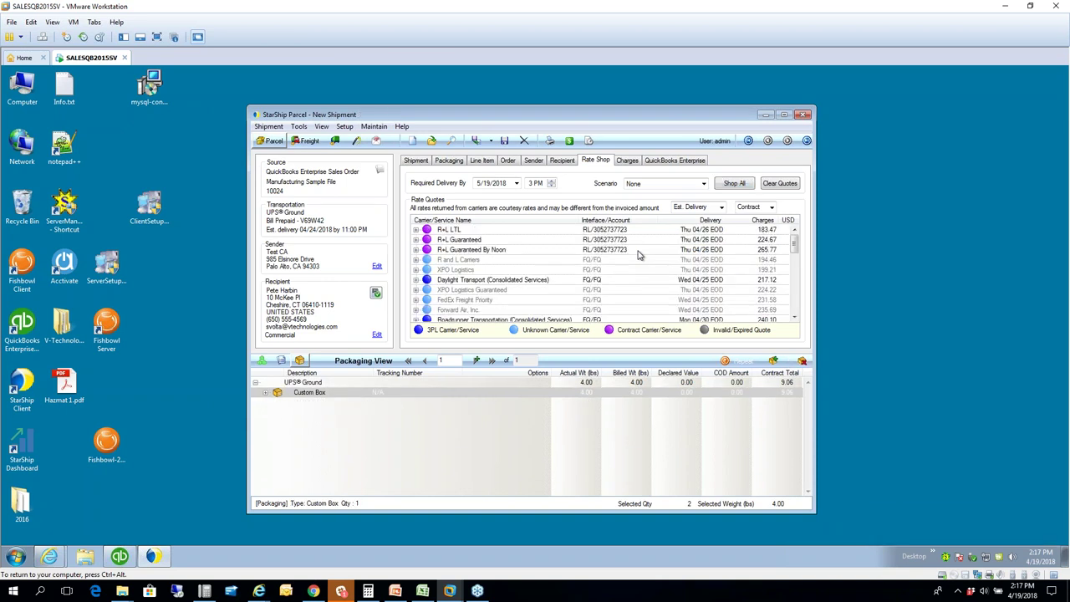
click(754, 221)
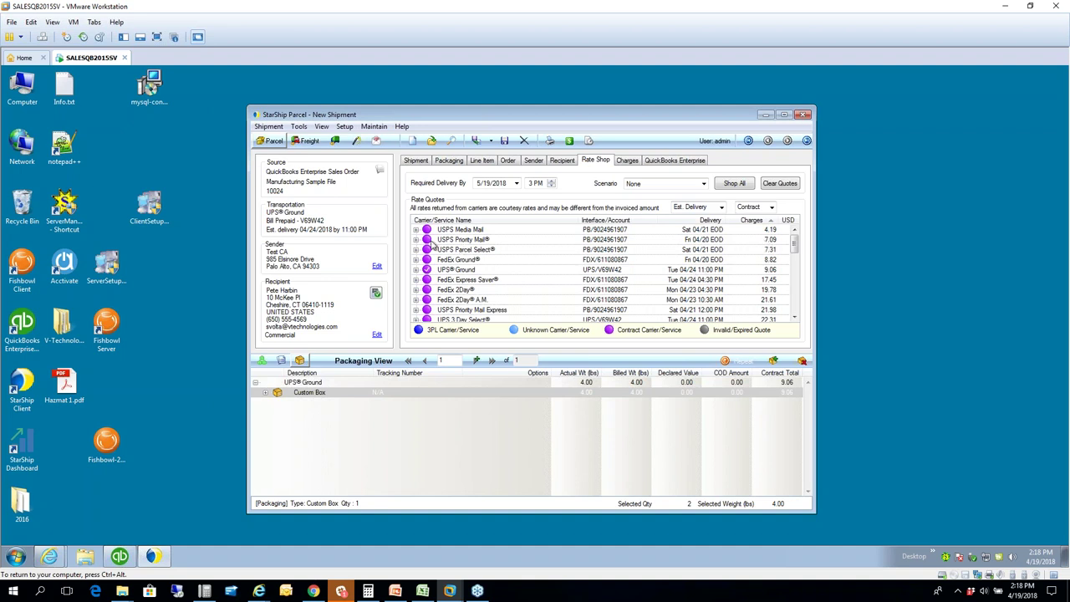
double_click(430, 240)
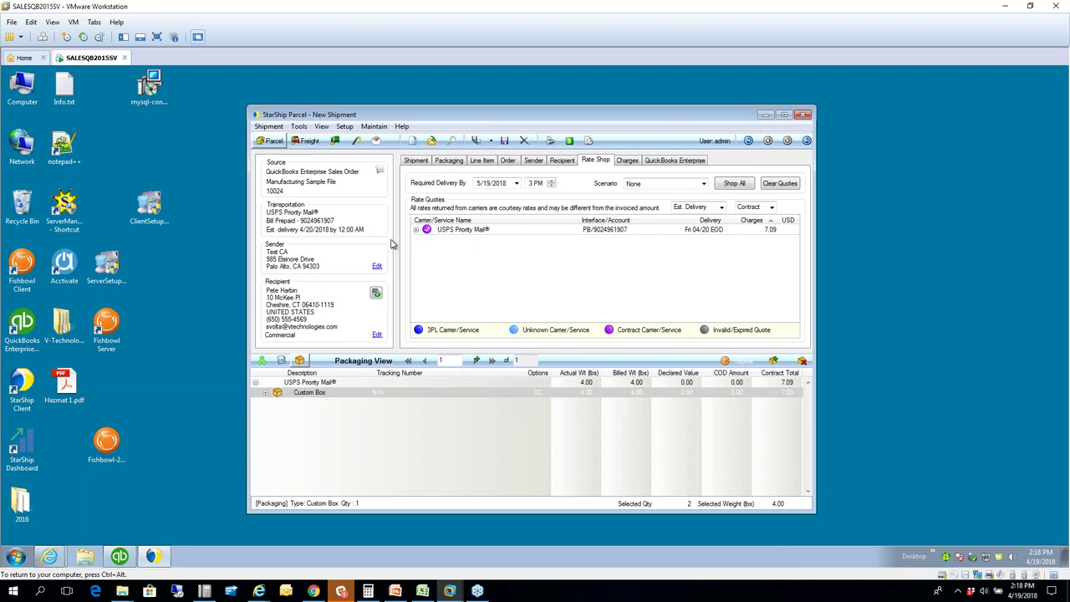
Step: Set the carrier back to UPS with UPS Ground service and process the shipment
click(423, 161)
click(508, 183)
click(491, 209)
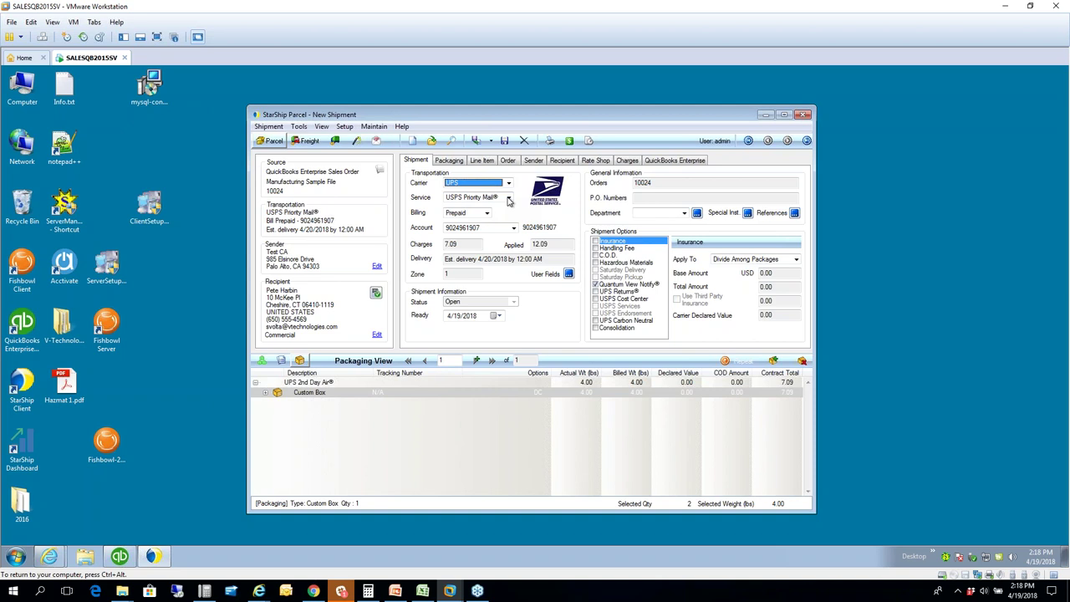
click(508, 198)
click(490, 214)
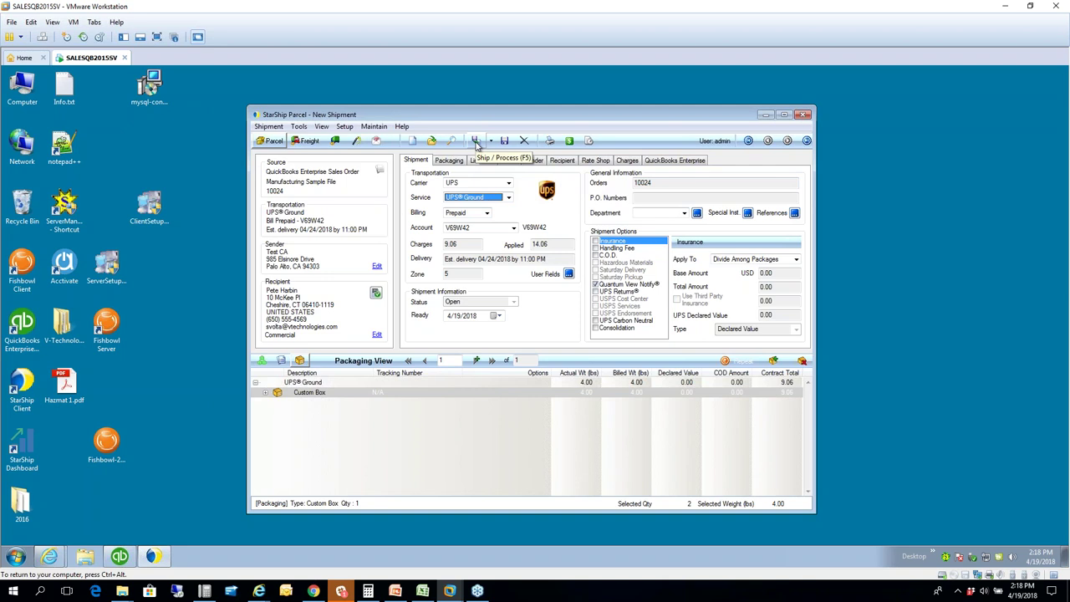
click(475, 142)
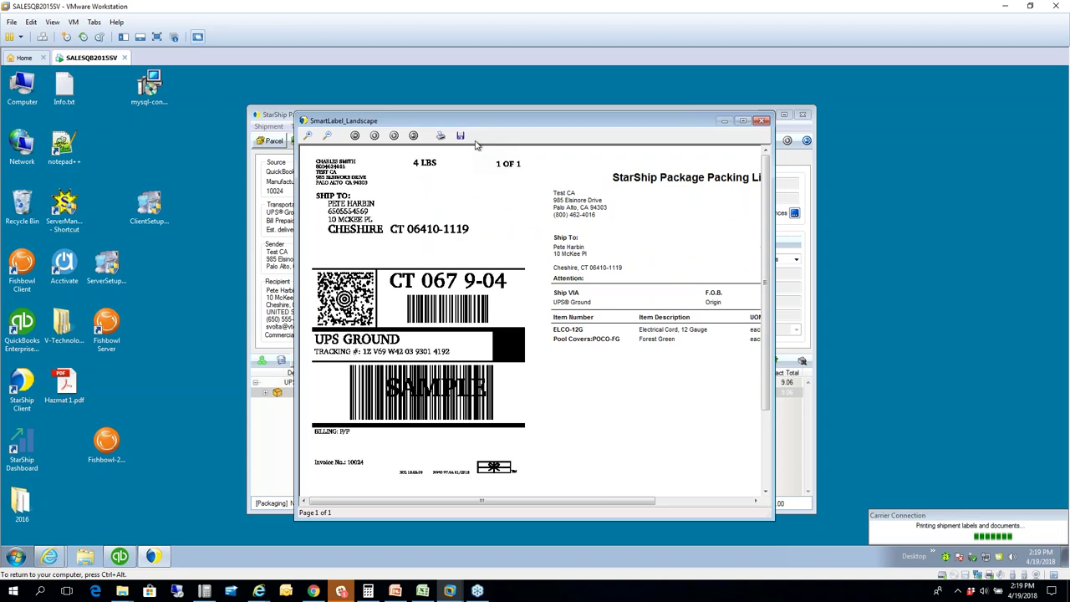
Step: Enlarge the UPS Ground label and packing list preview for order 10024, then close it
drag(775, 115, 926, 97)
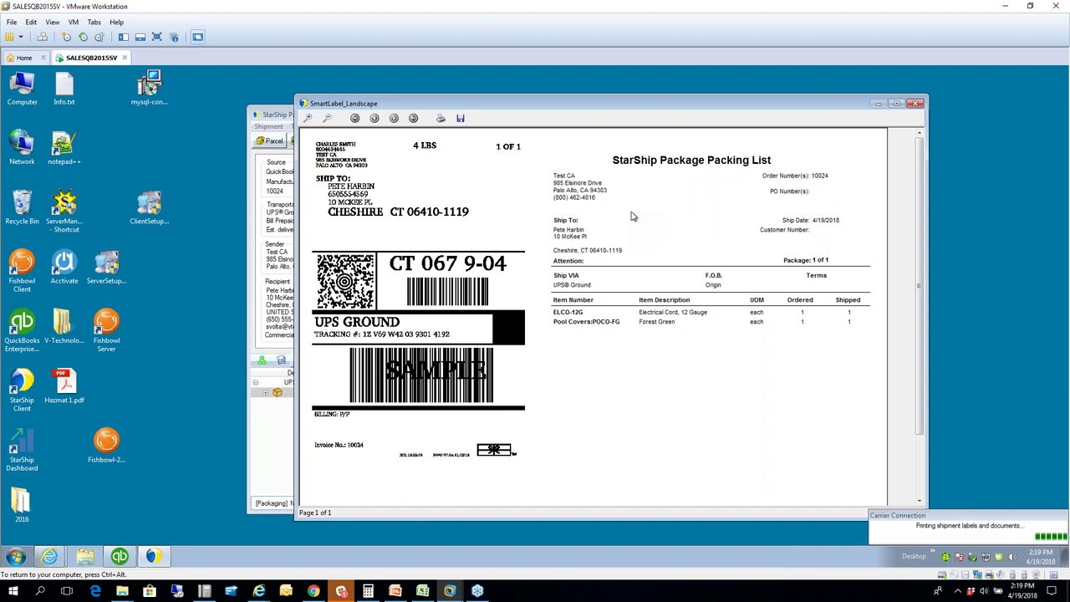
click(916, 103)
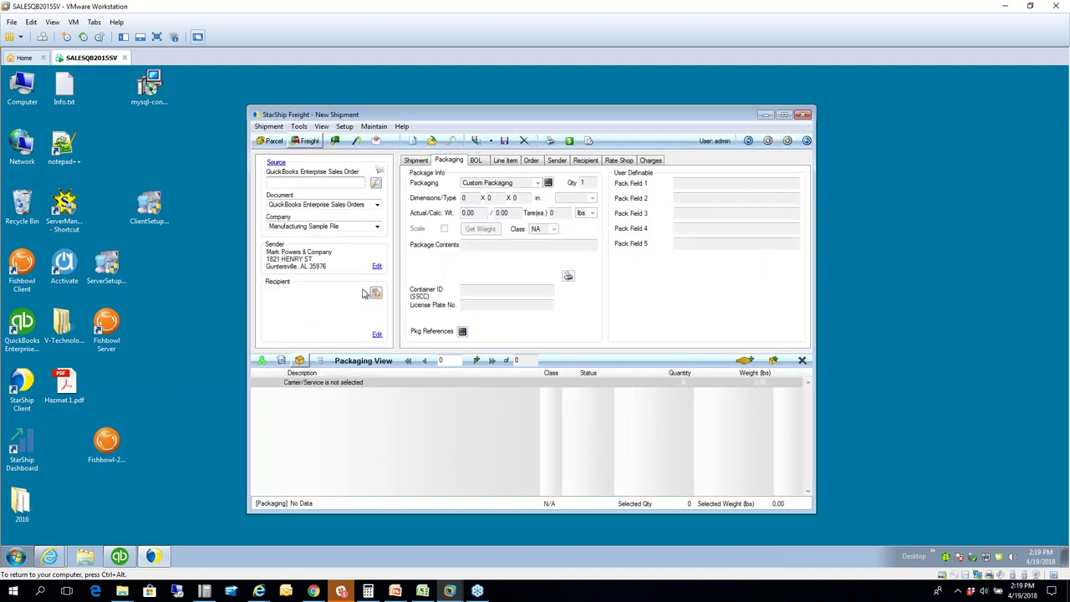
Step: In QuickBooks, open the Sales Orders form and search for order 10024
click(122, 559)
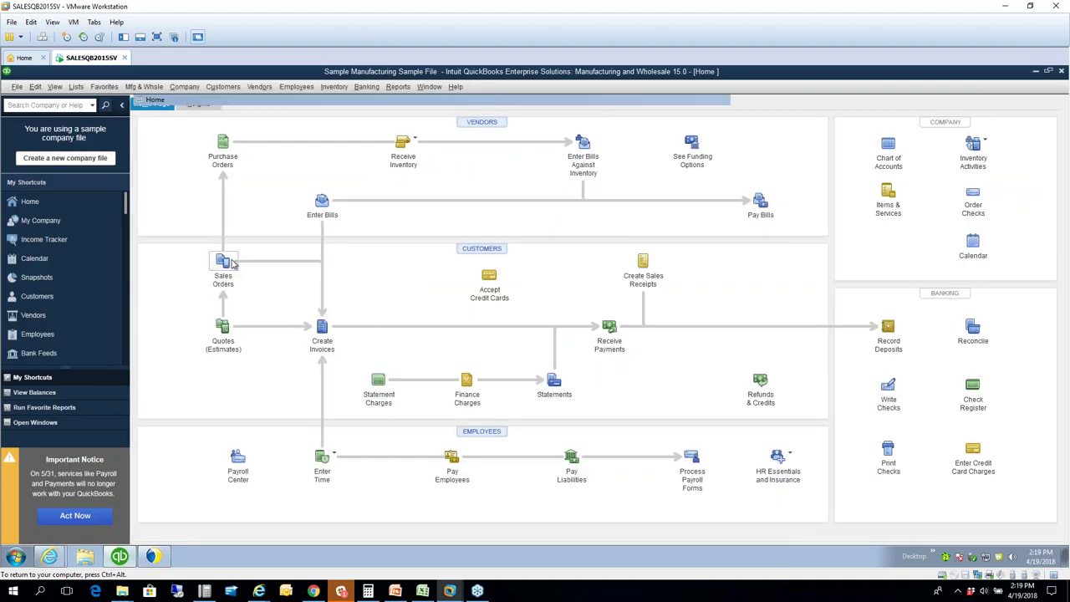
click(225, 266)
click(148, 128)
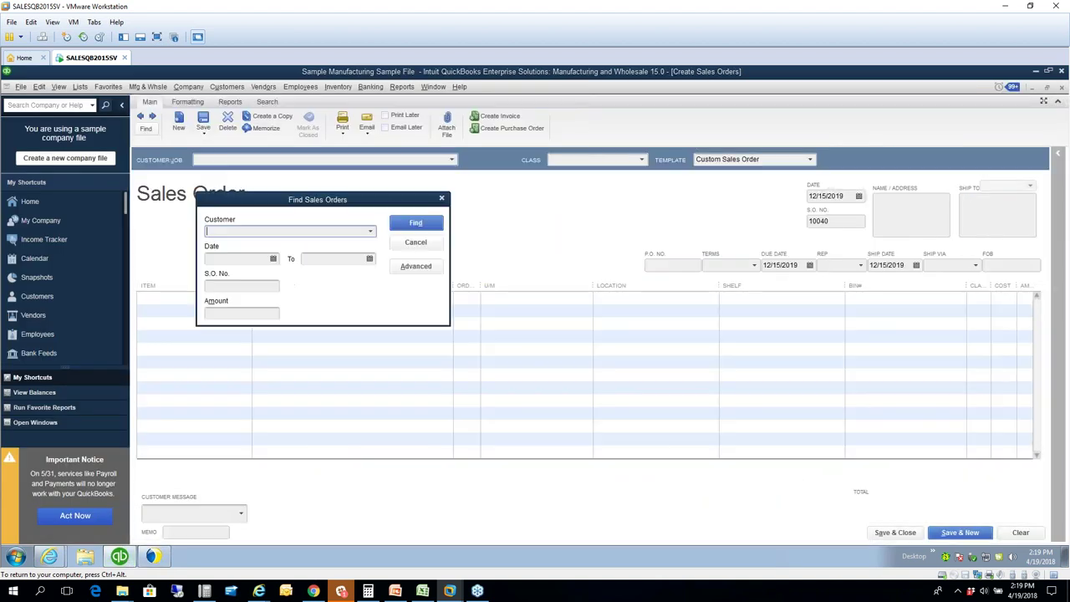
click(242, 285)
text(10024)
key(Return)
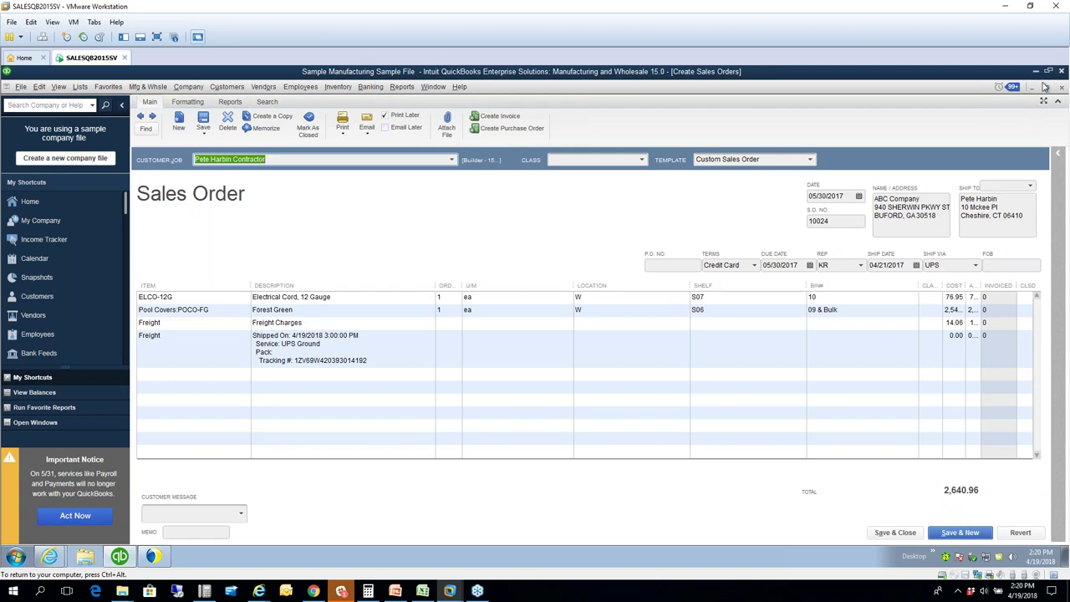
Step: Minimize QuickBooks and bring up StarShip's QuickBooks Enterprise sales order search
double_click(989, 75)
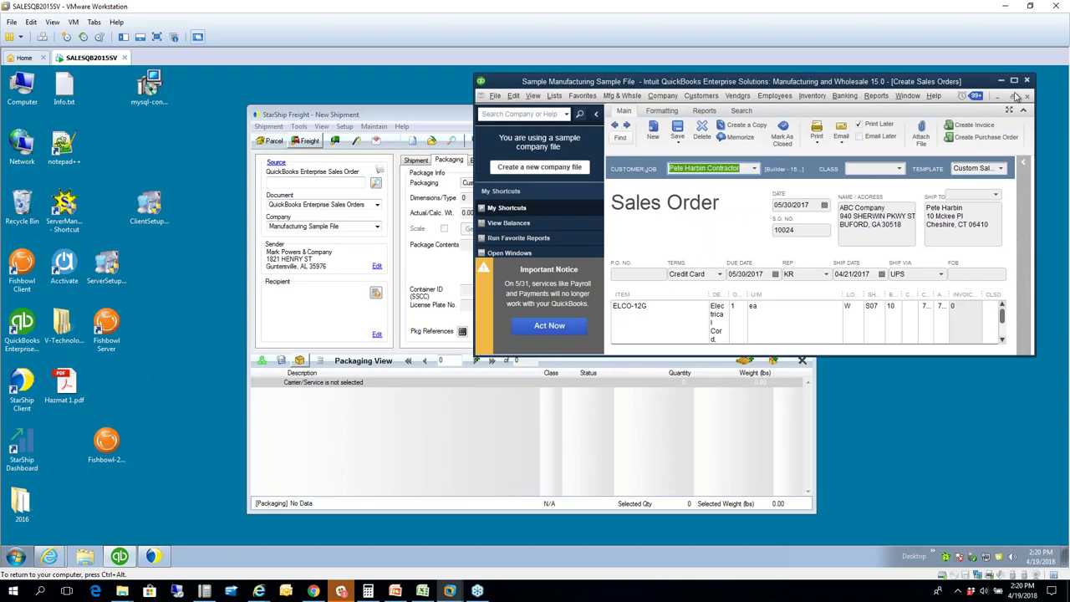
drag(1012, 84, 1014, 87)
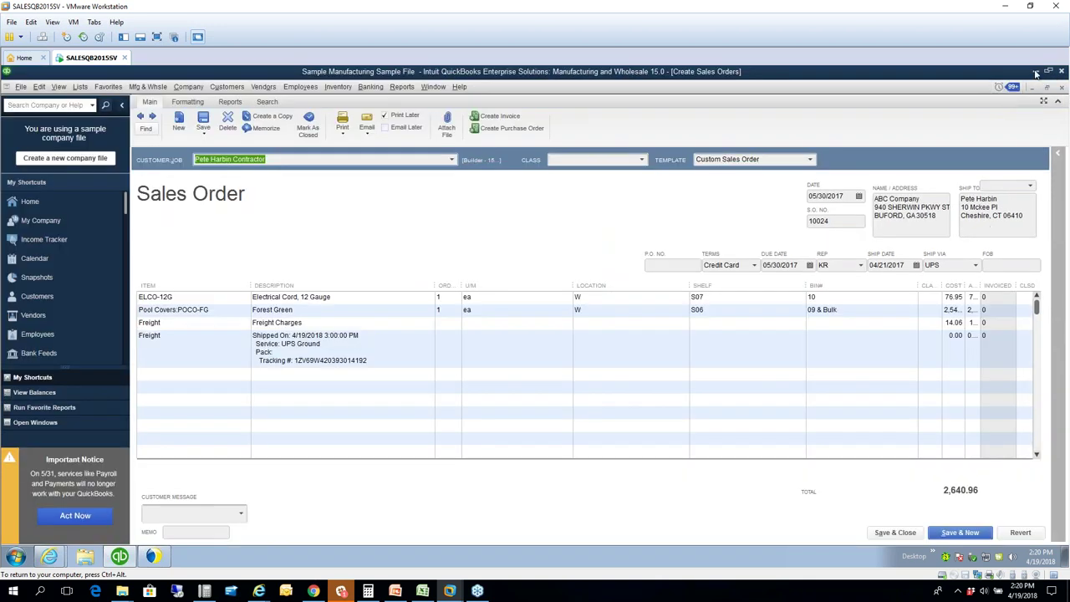
click(1036, 72)
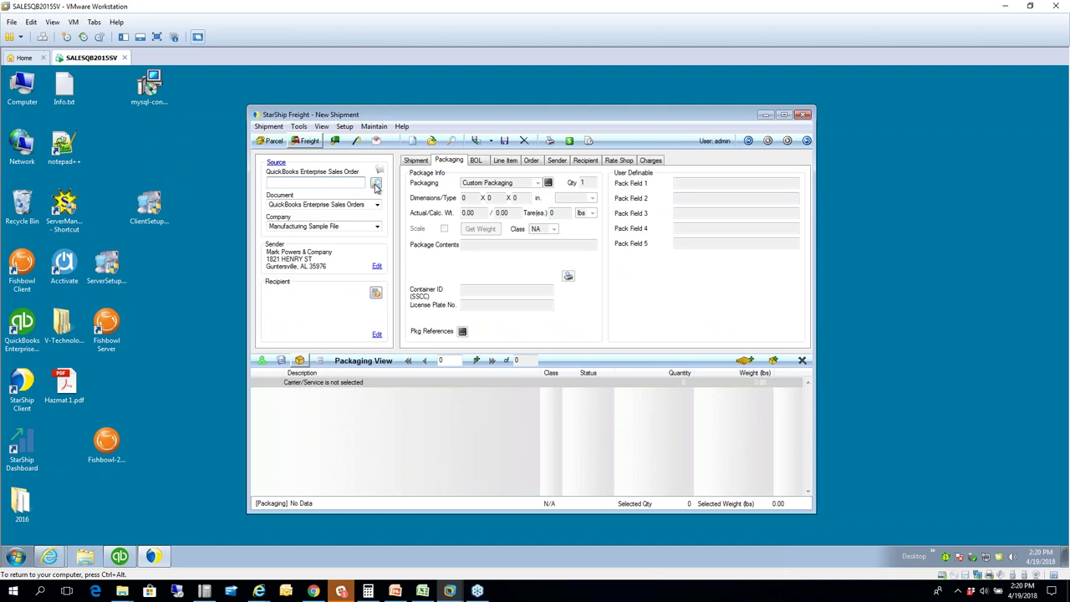
click(376, 185)
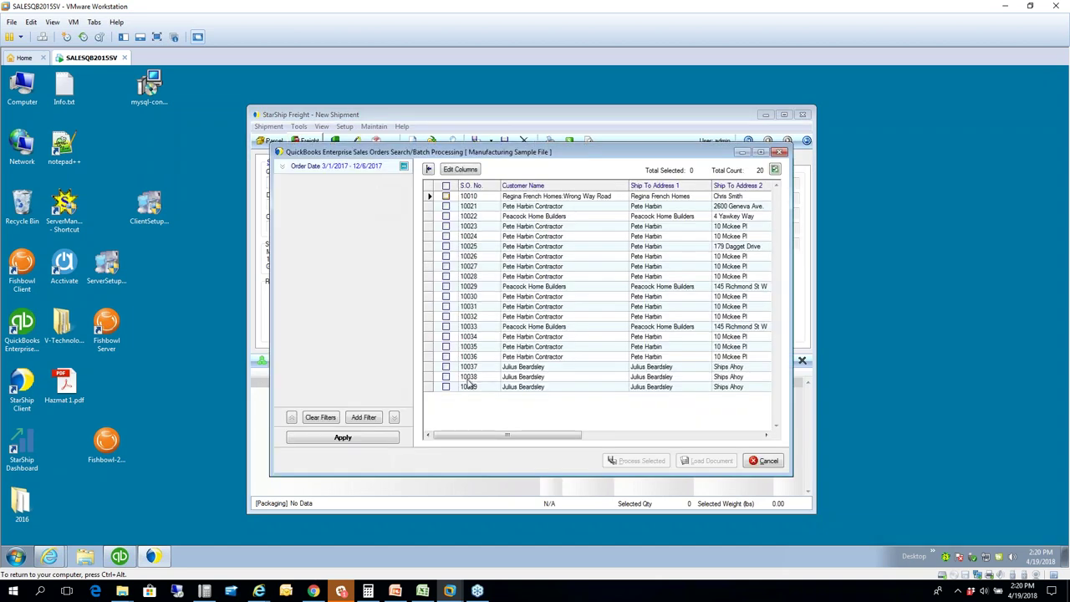
Step: Load the Peacock Home Builders order as an XPO LTL freight shipment and expand its second box
click(447, 288)
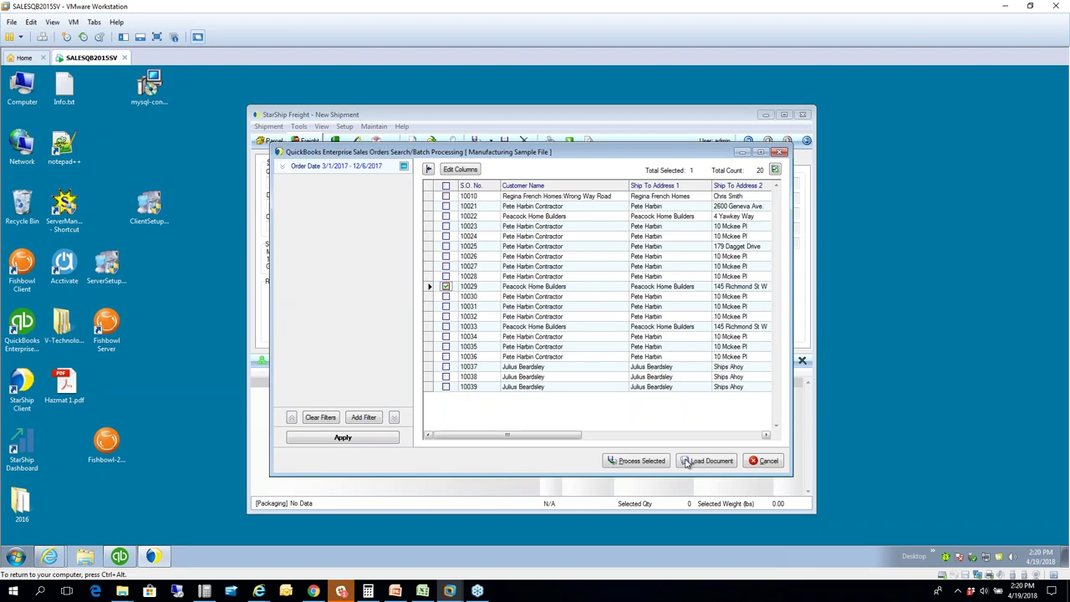
click(697, 461)
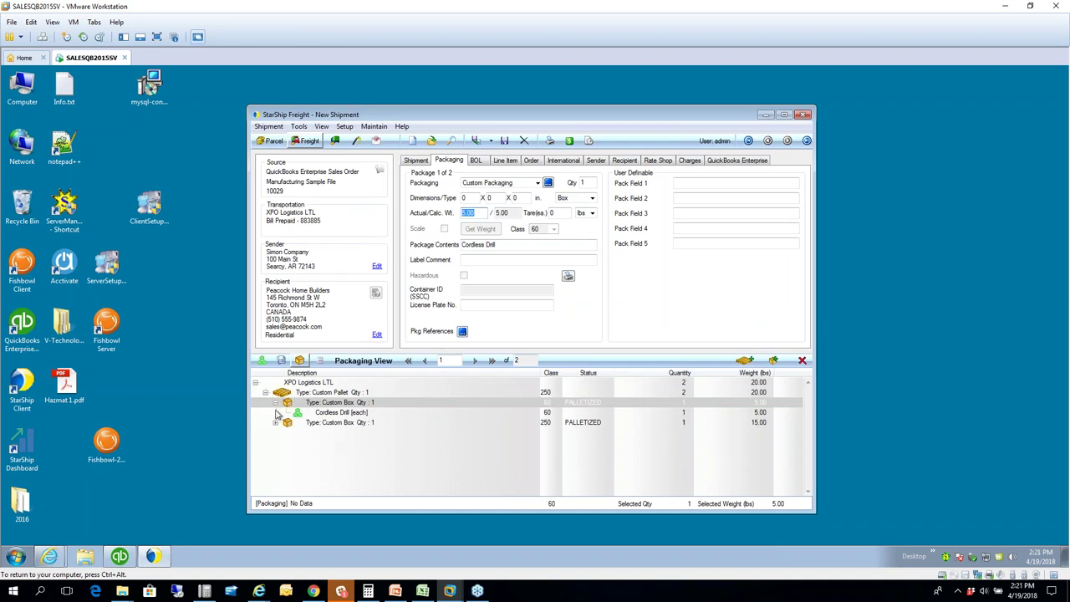
right_click(278, 407)
click(311, 413)
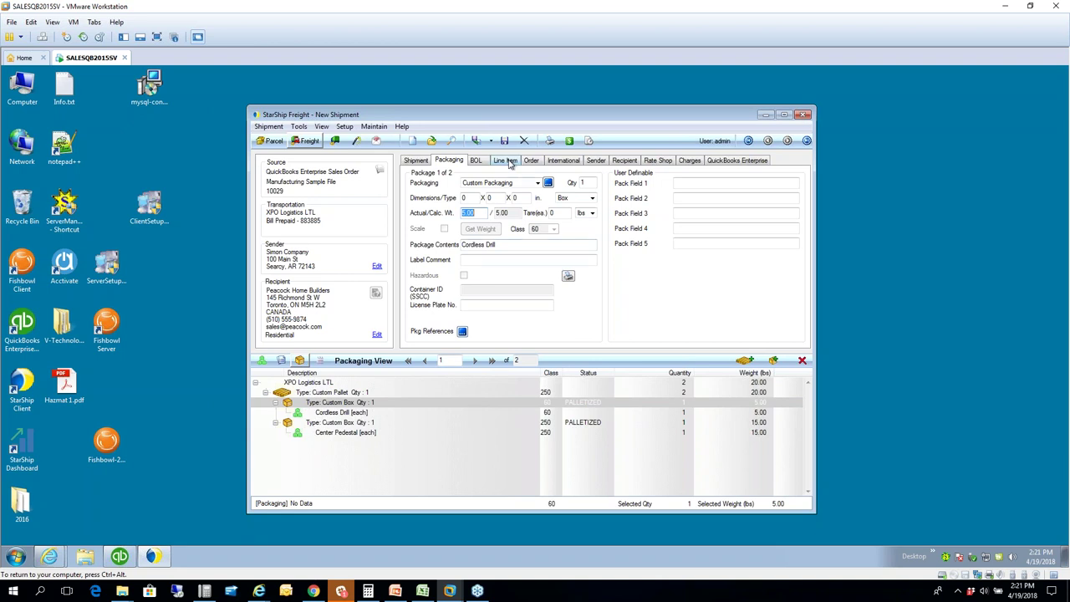
Step: Review the International tab, then view the Cordless Drill line details (254.95, 5.00 lbs, class 60)
click(562, 162)
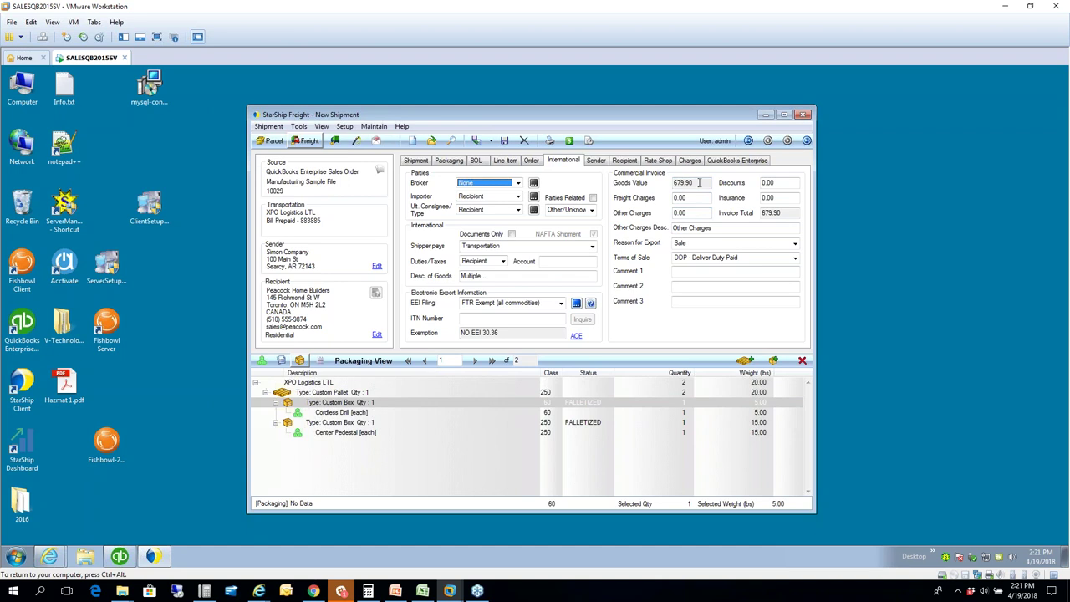
click(506, 161)
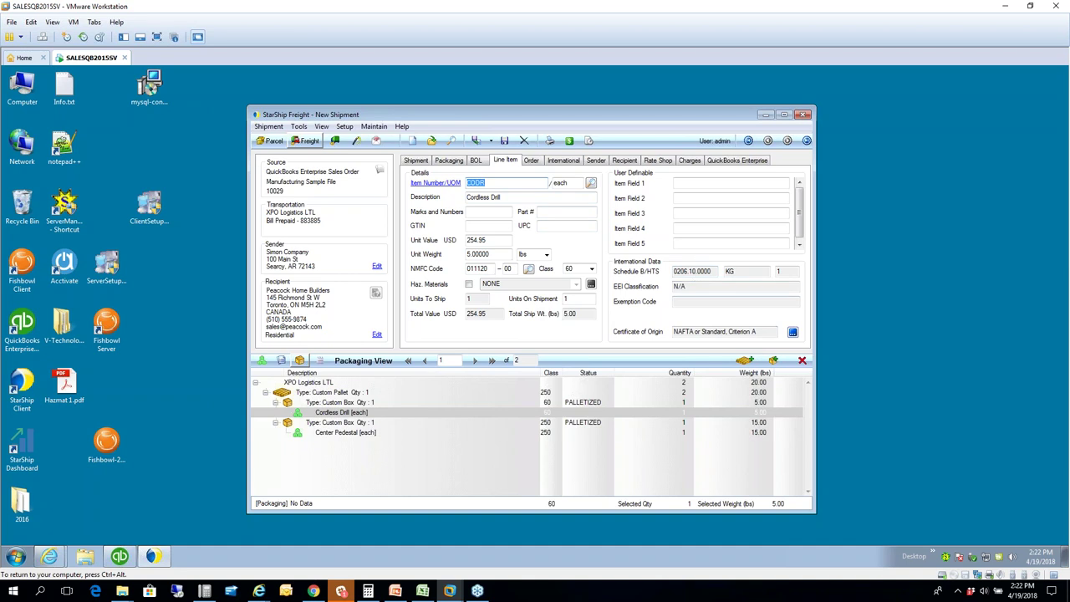
Step: Check the Cordless Drill's Certificate of Origin commodity info, then show the Rate Shop page
click(793, 332)
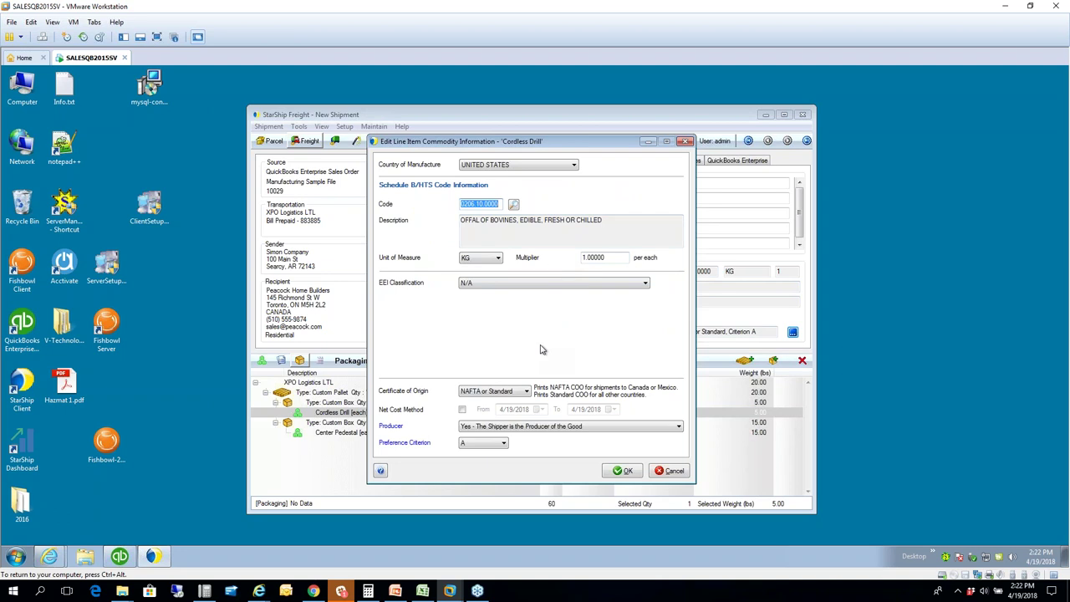
click(685, 141)
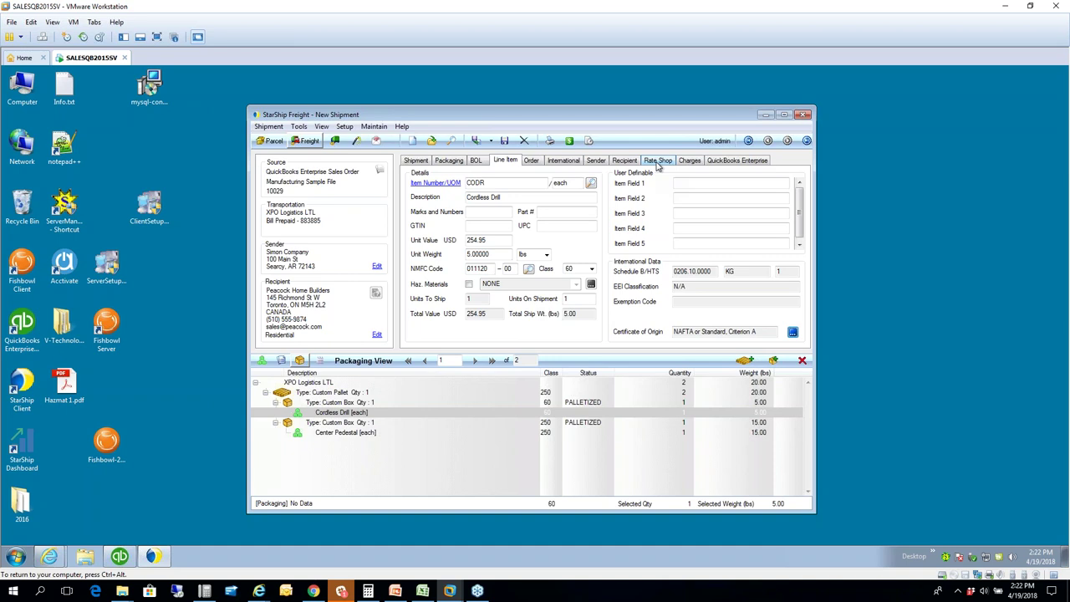
click(658, 161)
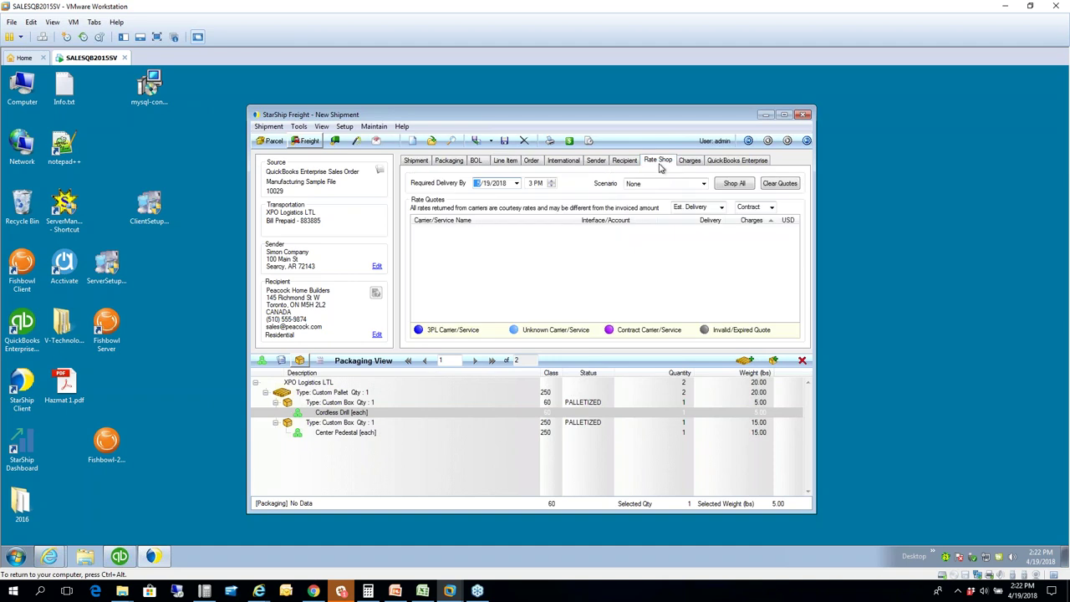
Step: Ship the XPO Logistics LTL freight shipment to generate its Uniform Straight Bill of Lading listing both boxes
click(474, 143)
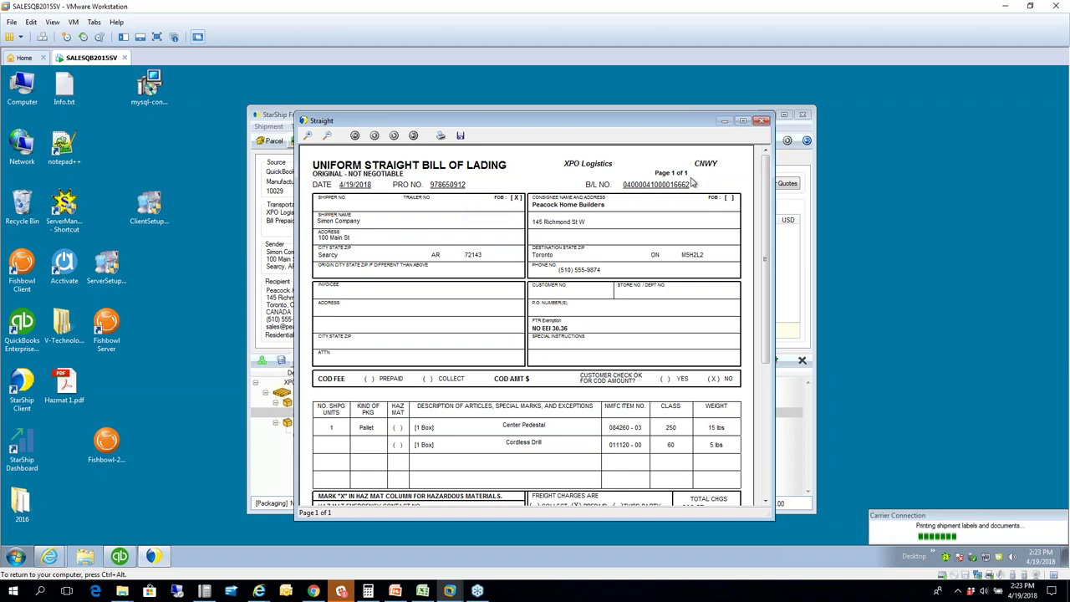
Step: Close the bill of lading preview so the XPO bill of lading opens as Doc-11001.PDF in Acrobat Reader
click(761, 121)
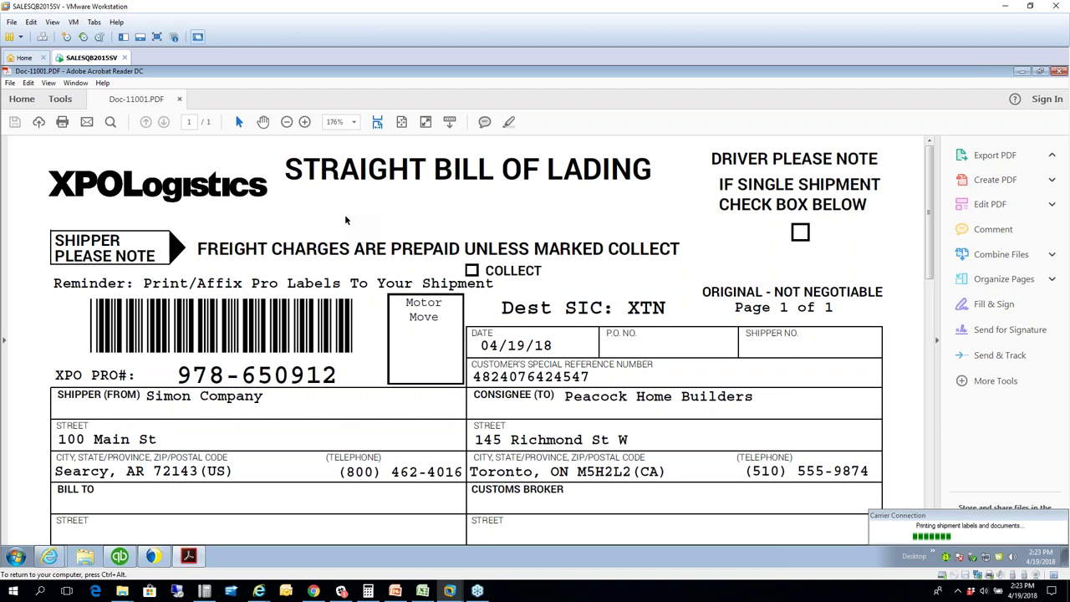
Step: Read the XPO bill of lading PDF down to its freight lines, then minimize Acrobat Reader
scroll(378, 329, down, 1)
scroll(387, 339, down, 1)
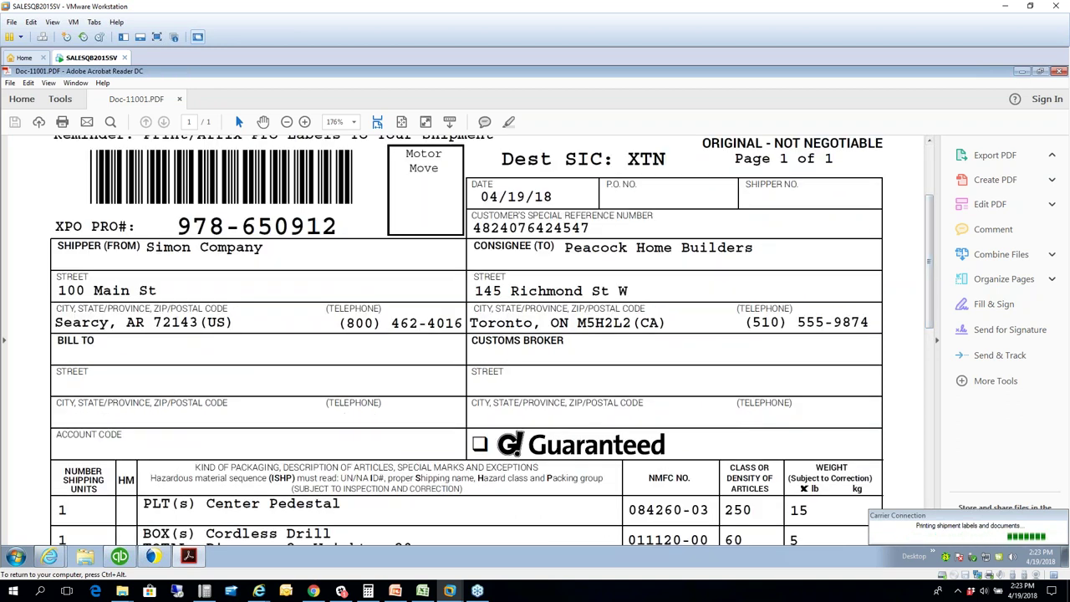
scroll(925, 306, down, 5)
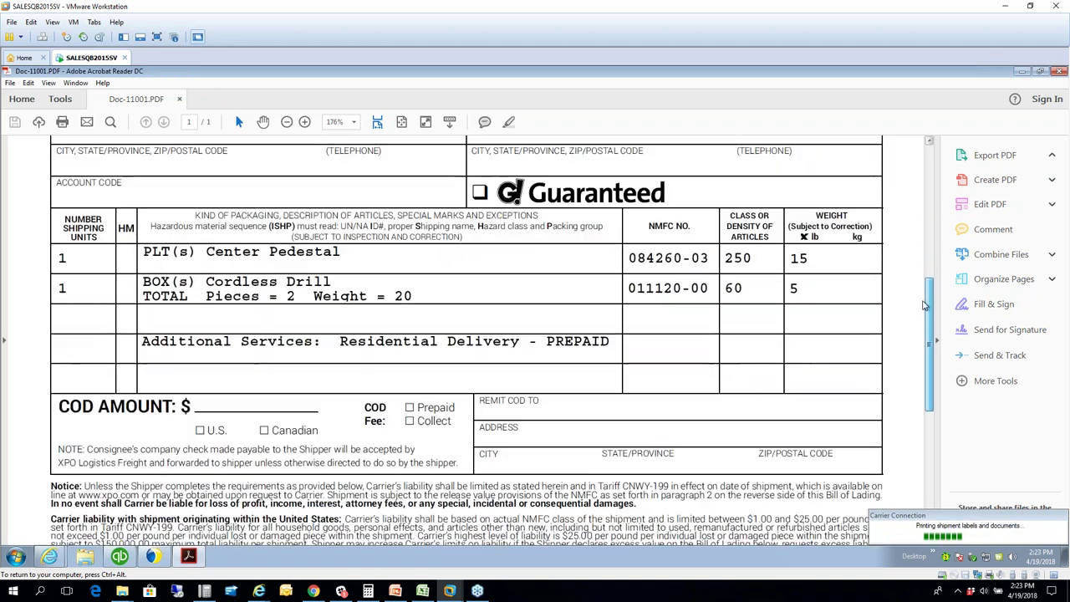
scroll(925, 306, down, 1)
click(1025, 73)
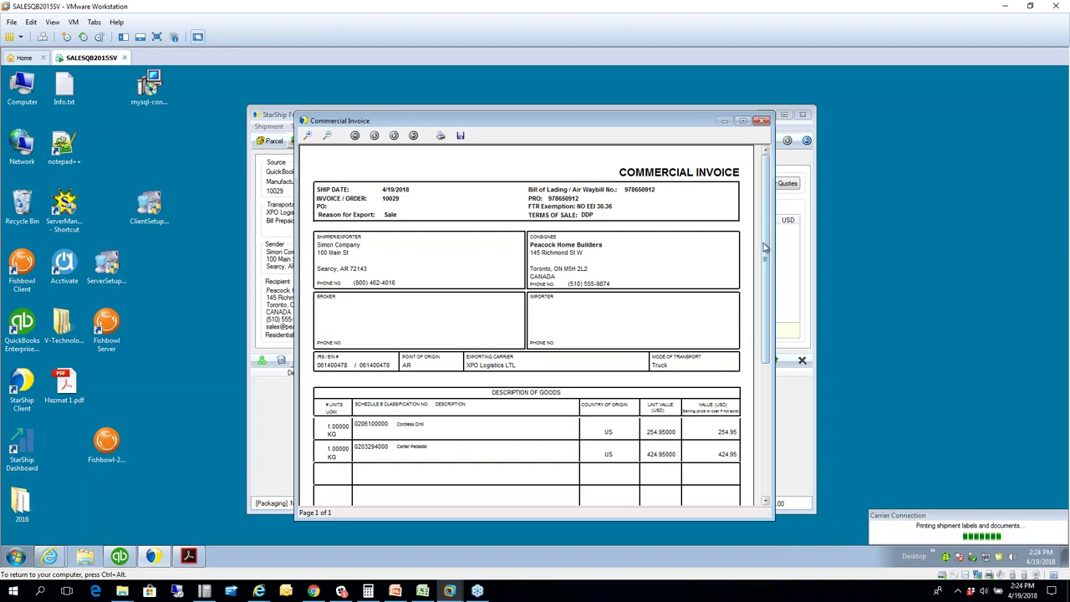
Step: Close the Commercial Invoice and NAFTA Certificate of Origin previews, leaving a blank freight shipment
scroll(728, 401, down, 3)
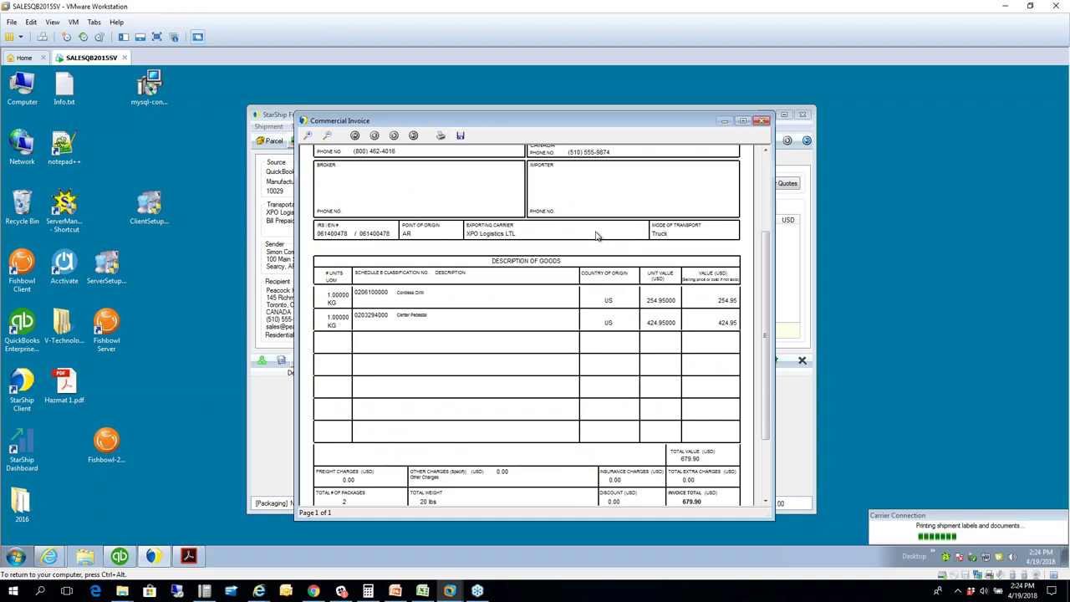
click(762, 120)
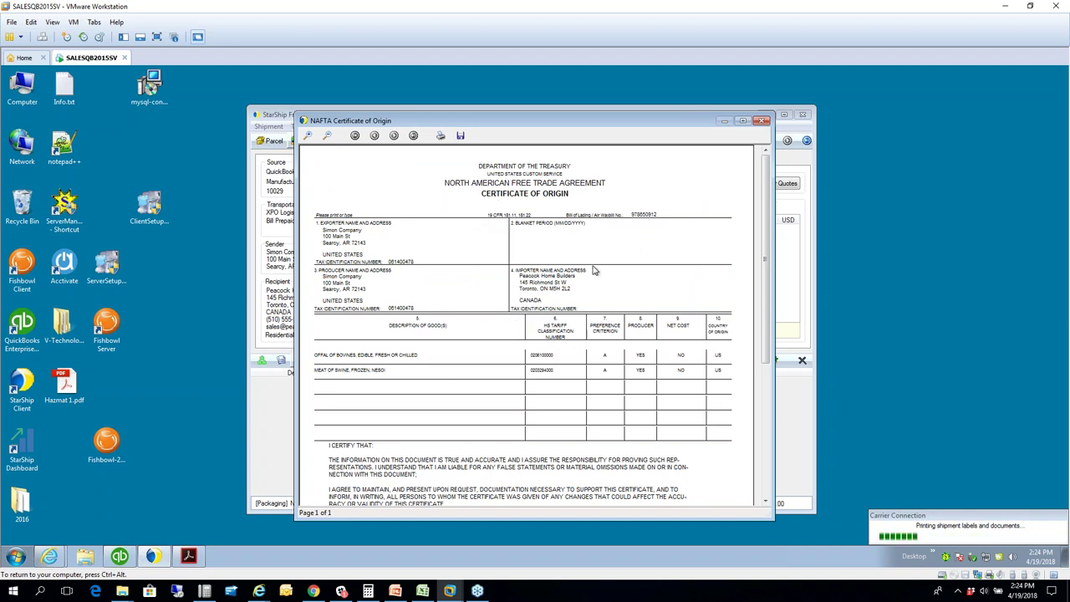
click(762, 121)
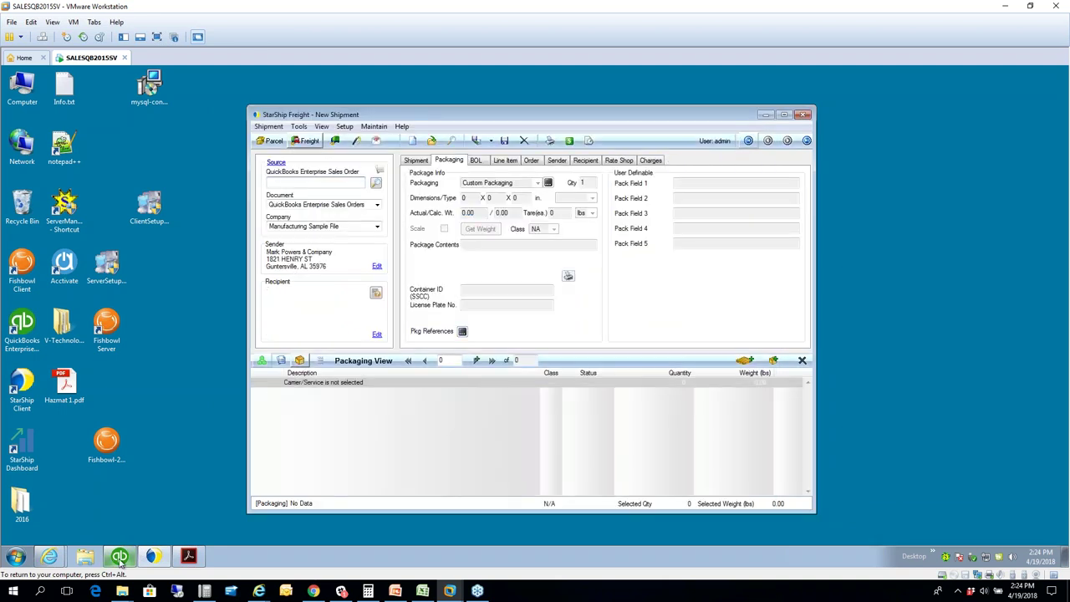
Step: Find sales order 10029 in QuickBooks and check its 306.57 XPO Logistics LTL freight line
mouse_move(120, 556)
click(167, 406)
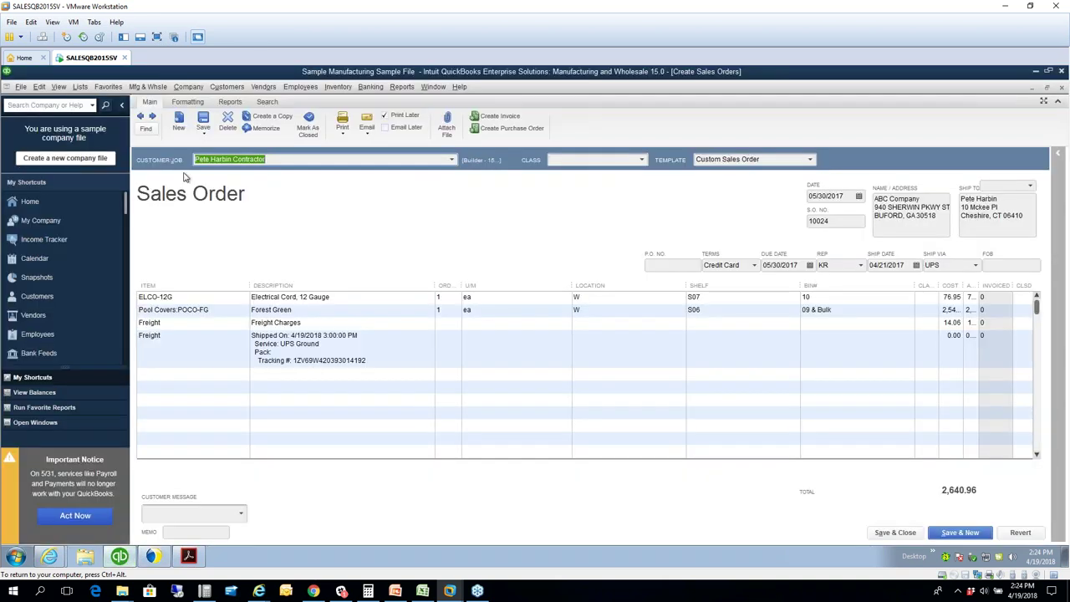
click(148, 129)
key(Tab)
key(Tab)
key(Tab)
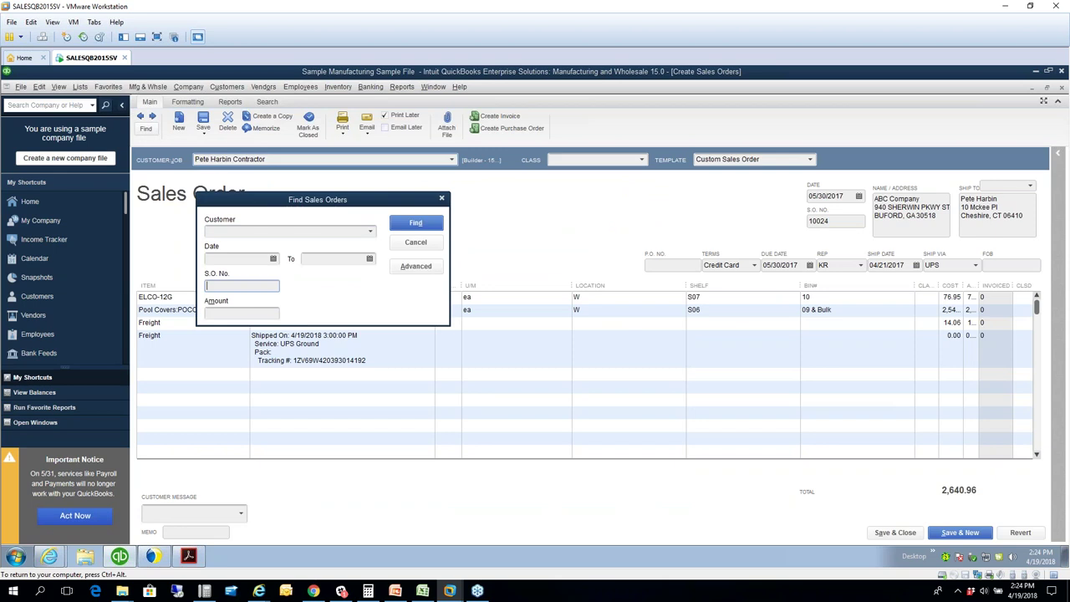
text(10029)
key(Return)
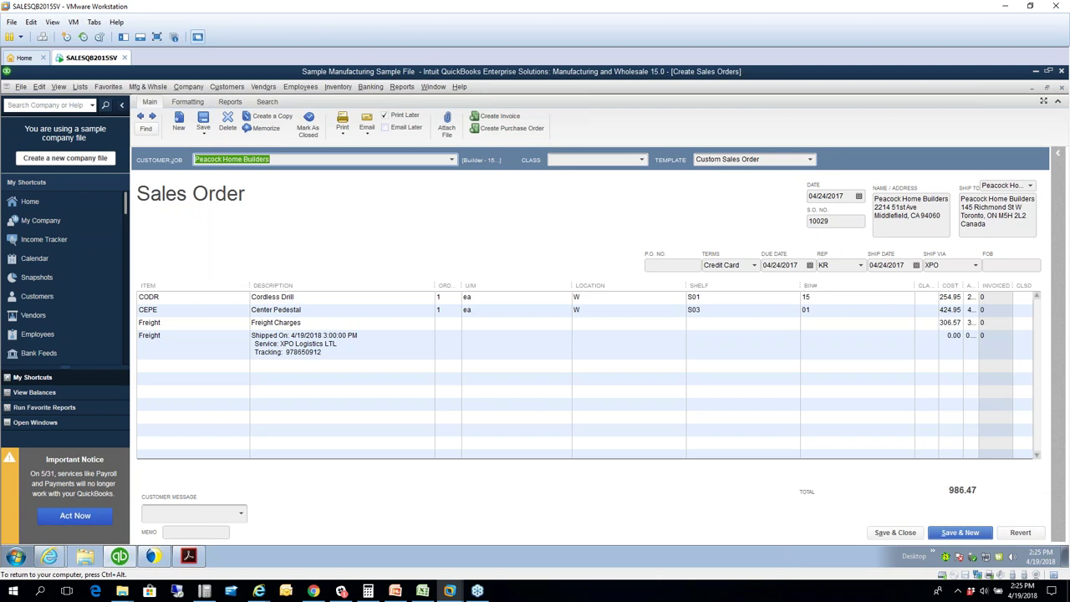
click(51, 558)
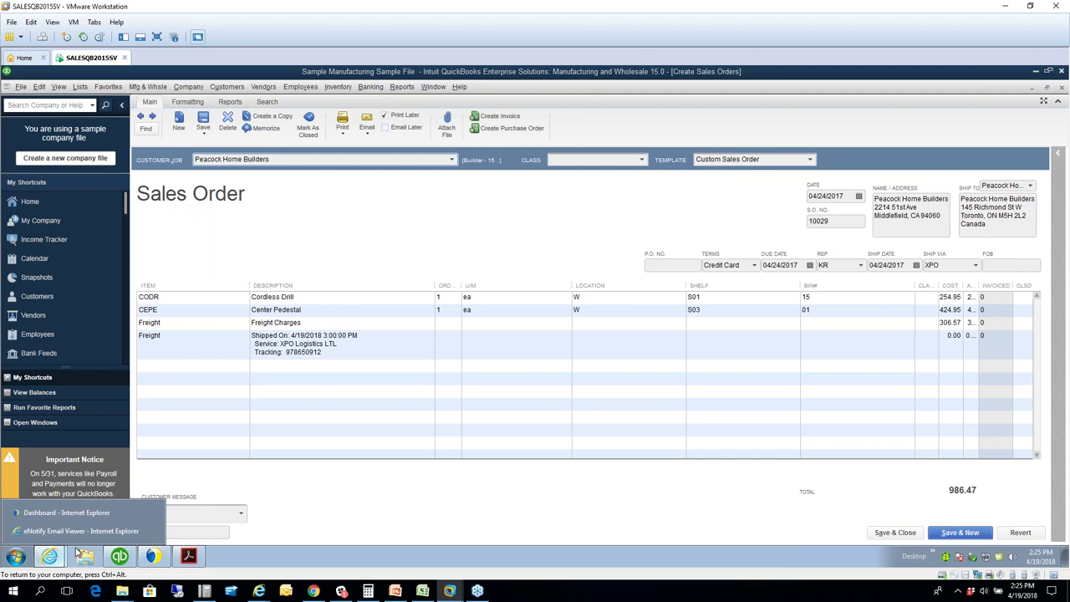
Step: Reload the V-Technologies Dashboard and log in to load the 17 UPS shipments and carrier chart
click(63, 513)
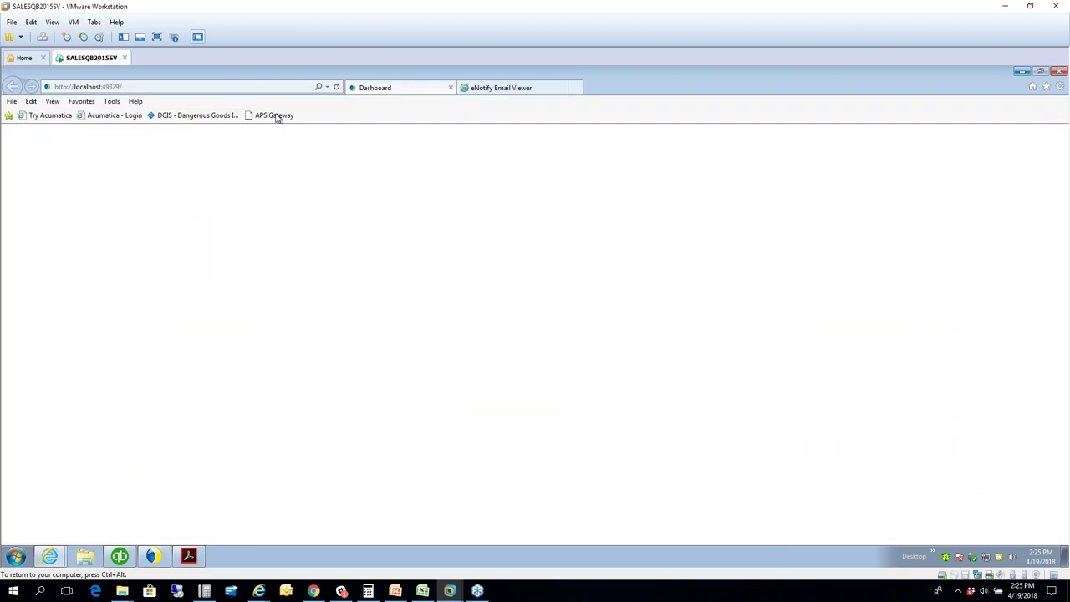
click(256, 88)
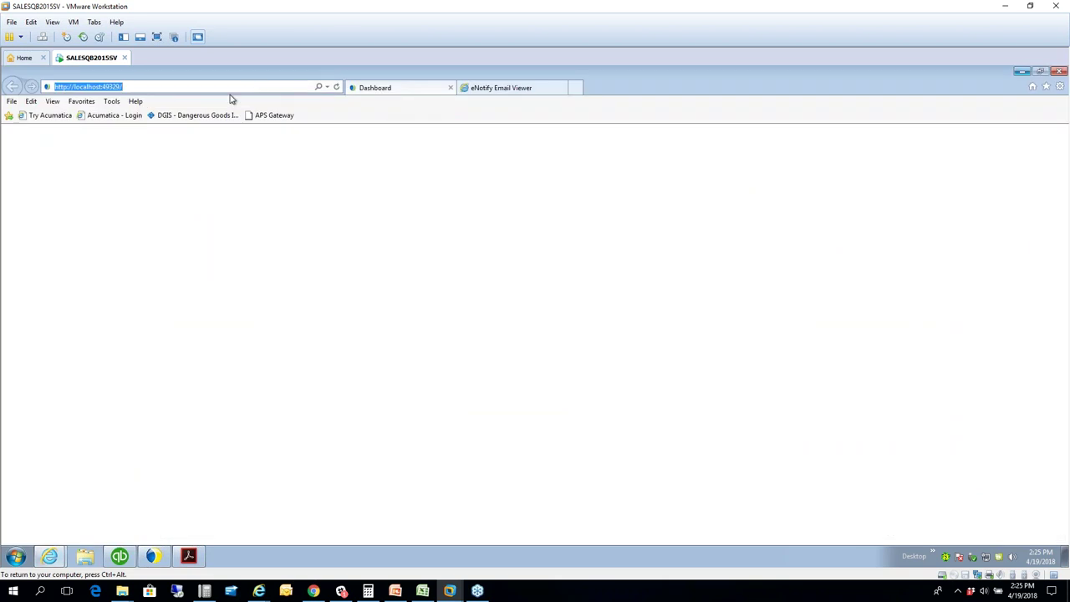
key(Return)
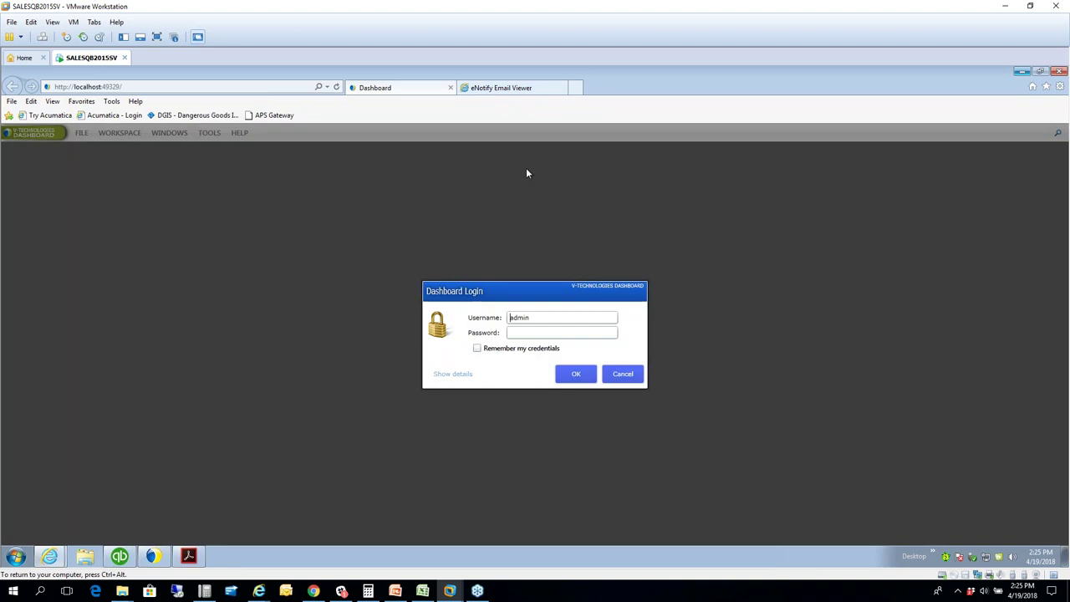
click(532, 333)
key(Return)
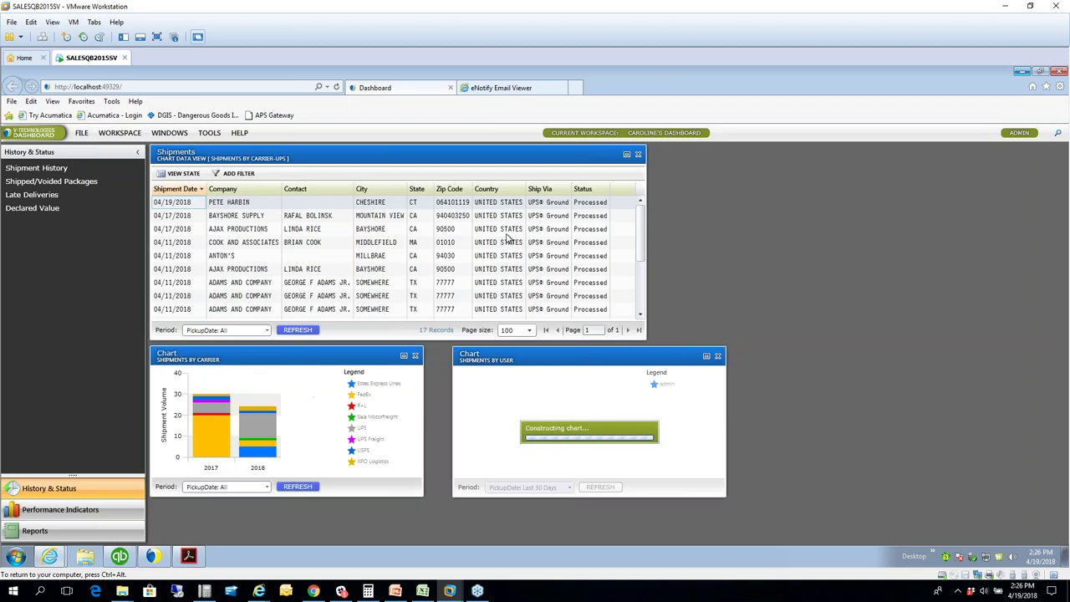
click(209, 133)
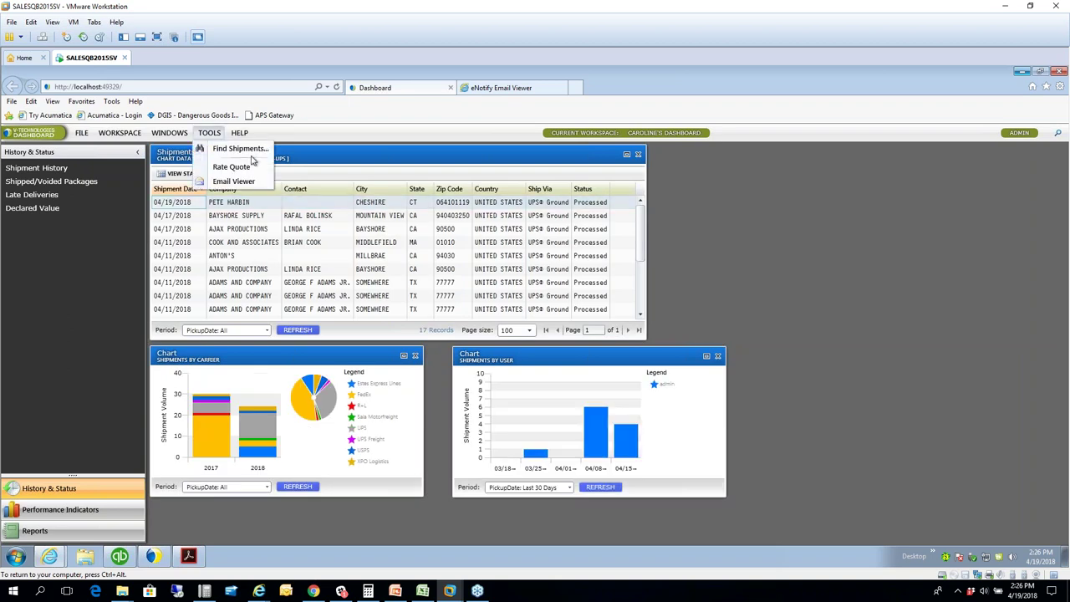
click(243, 151)
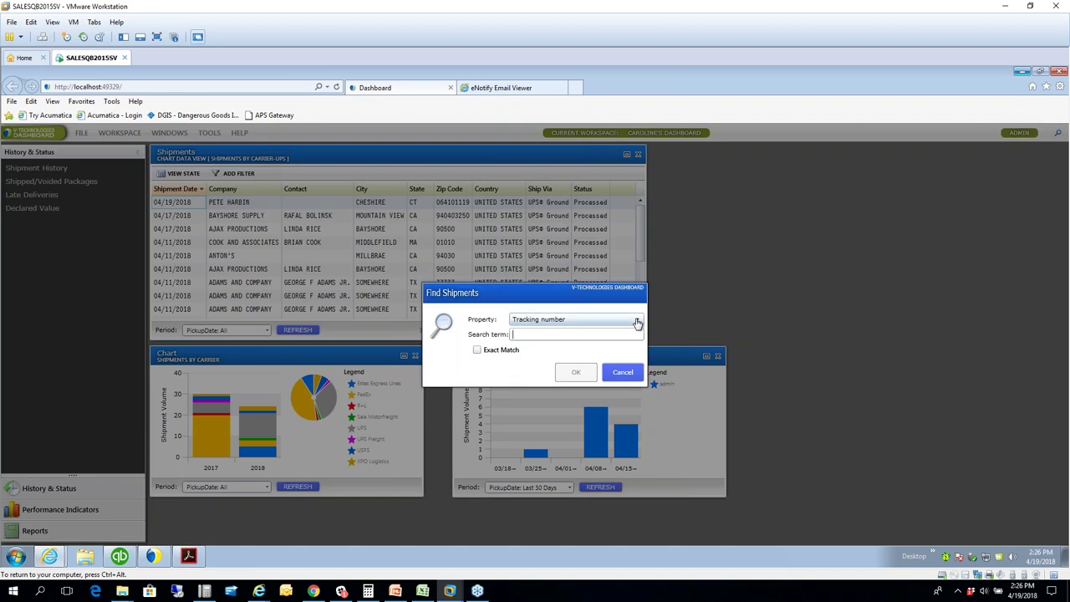
click(638, 323)
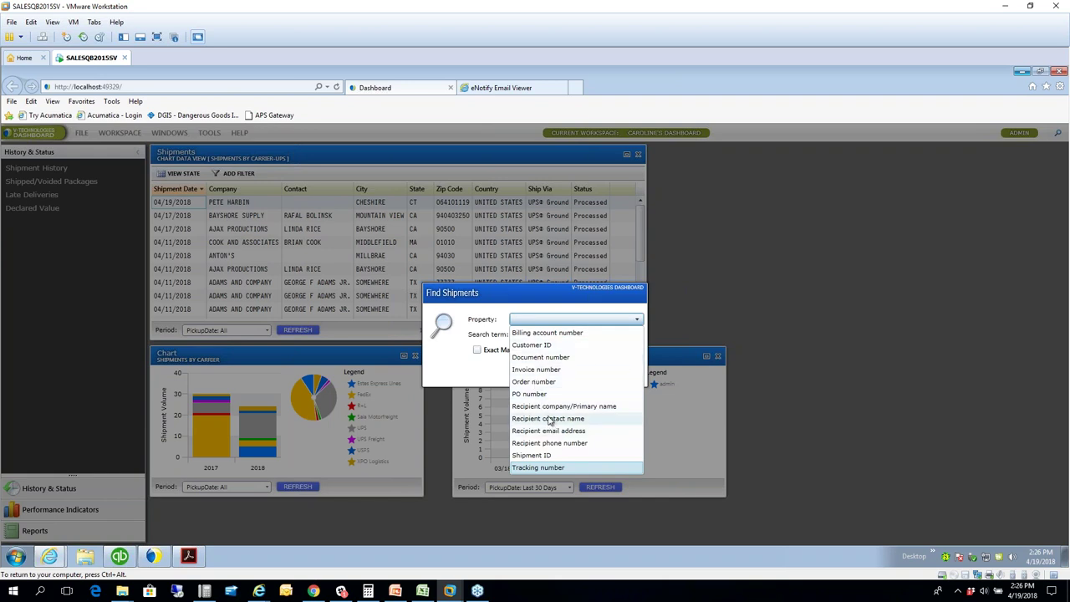
click(491, 321)
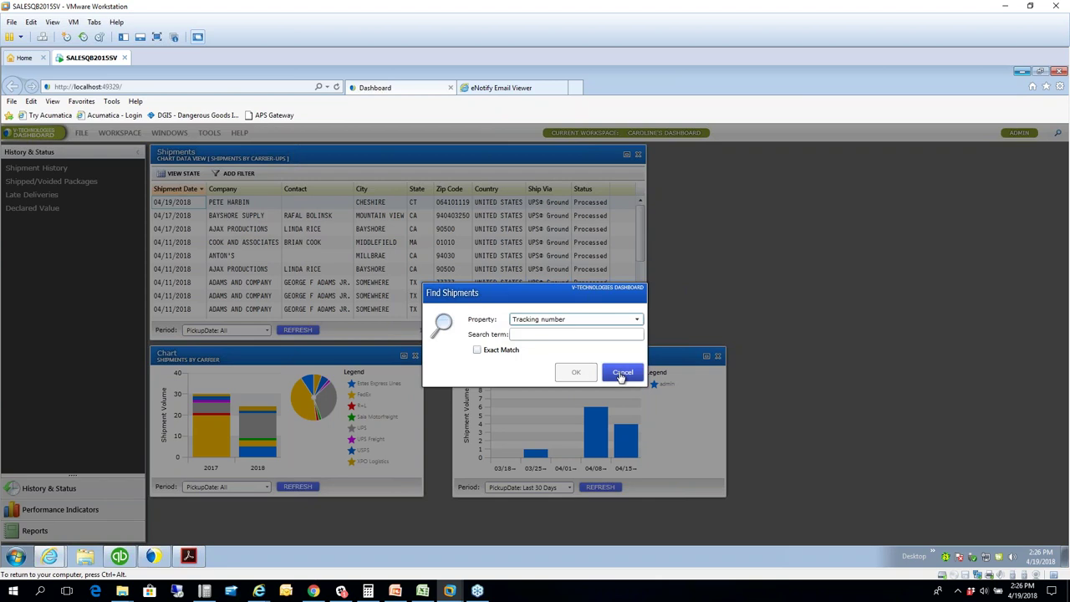
click(621, 372)
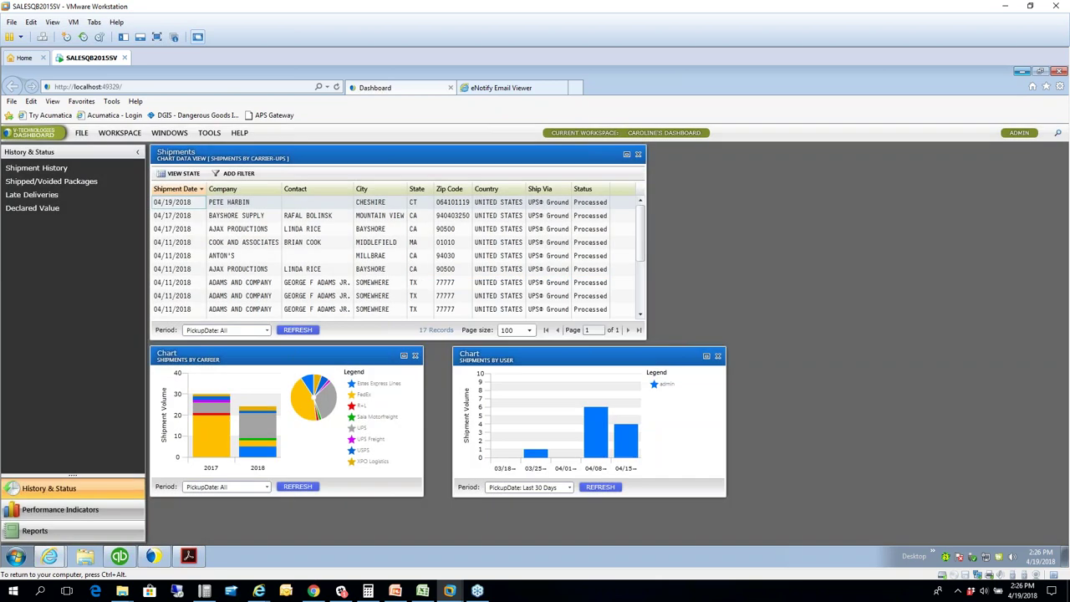
Step: Open the 04/19/2018 UPS shipment record, review its line items, charges and shipment options, then close it
double_click(164, 202)
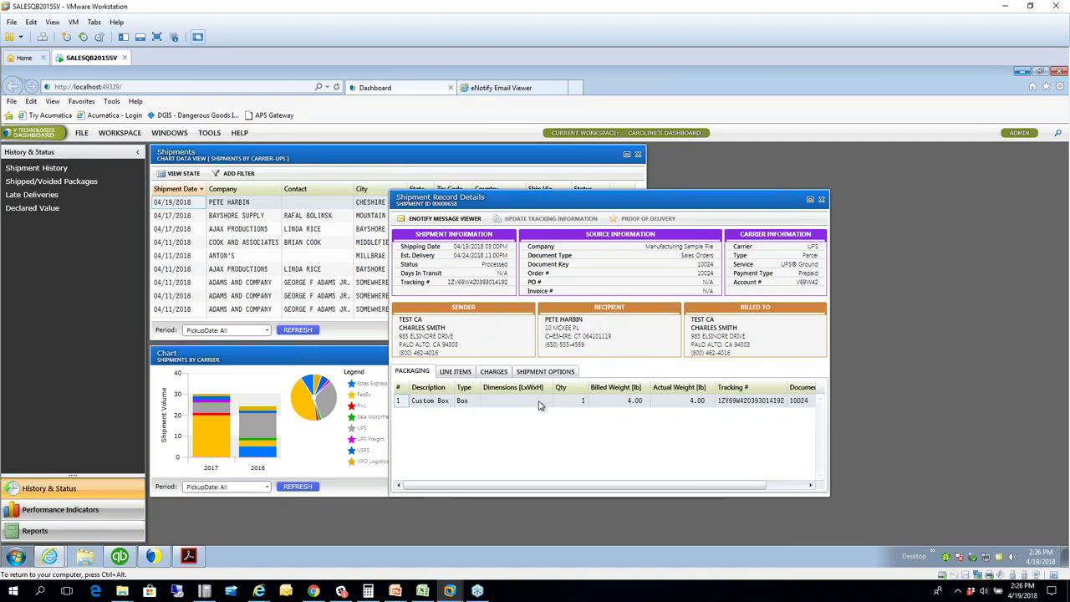
click(452, 373)
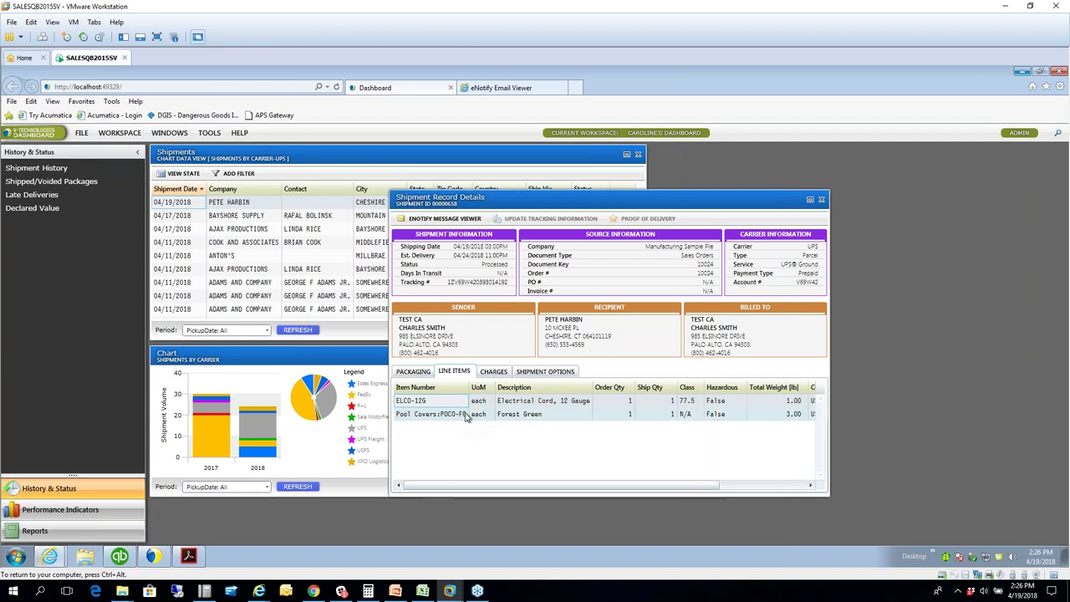
click(499, 376)
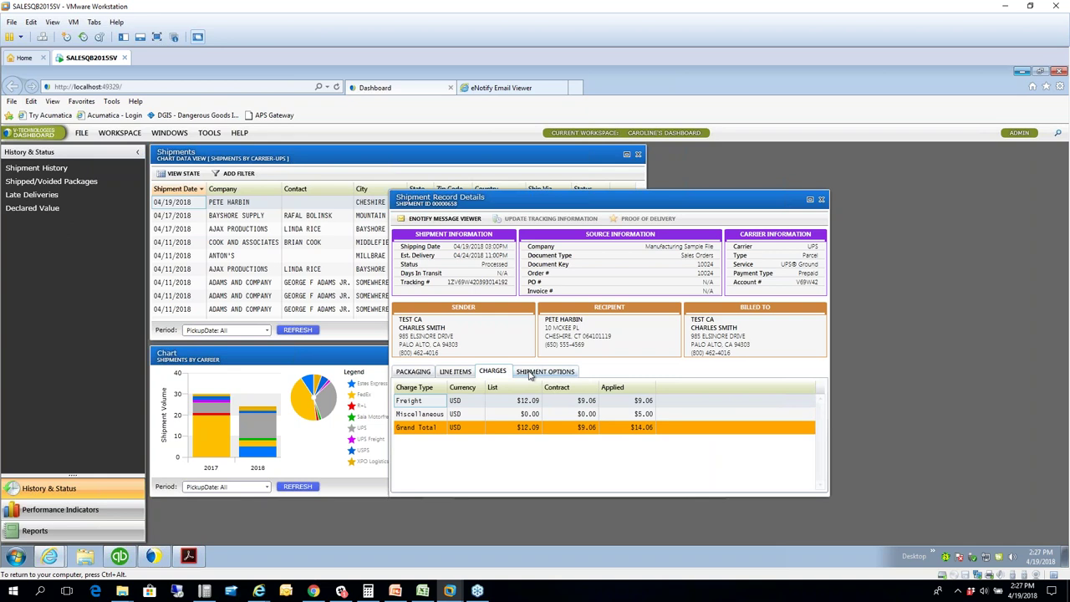
click(529, 373)
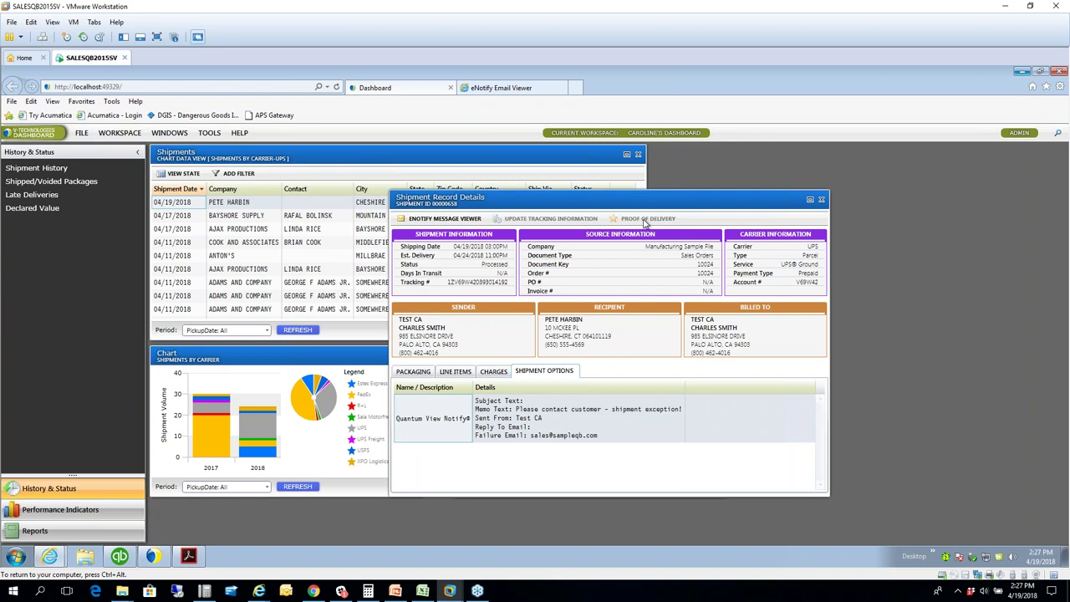
click(822, 200)
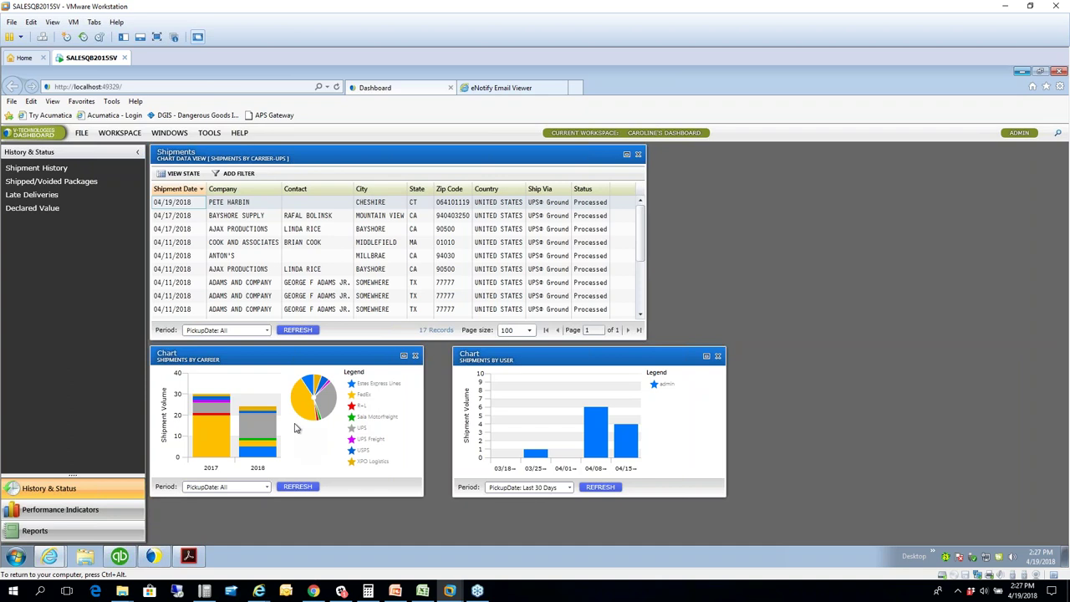
Step: Filter the carrier chart to FedEx, list its 2017 FedEx Ground shipments, and show the Reports list
click(303, 393)
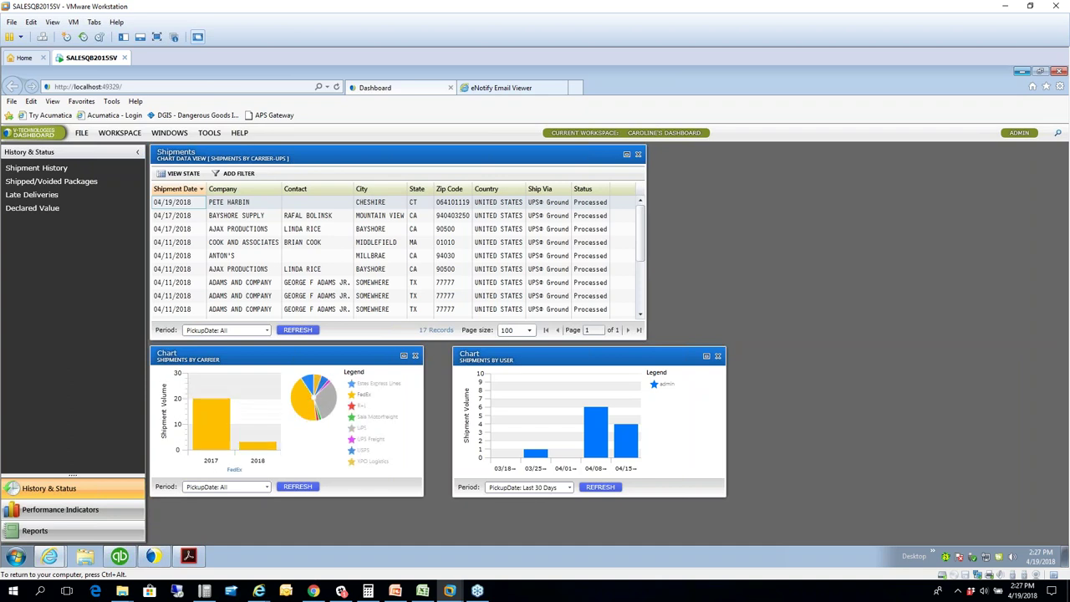
mouse_move(211, 423)
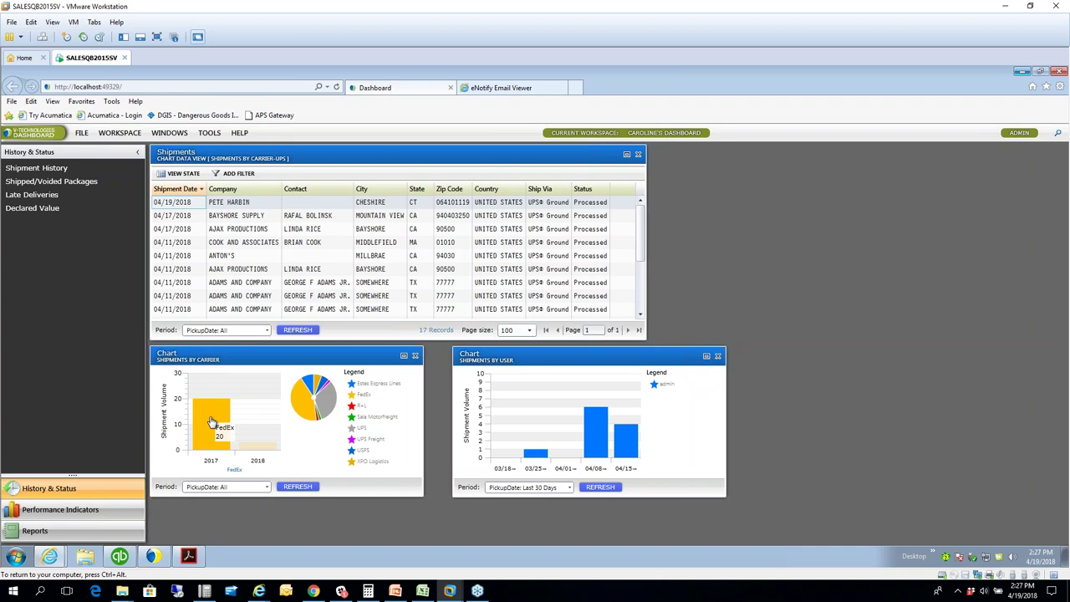
click(211, 423)
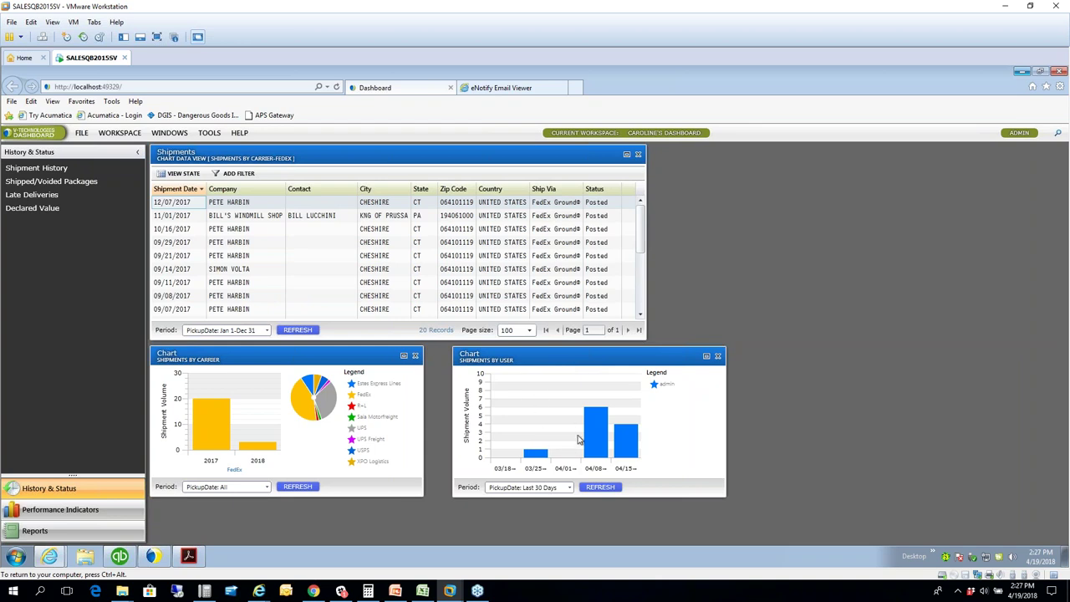
mouse_move(592, 443)
click(56, 537)
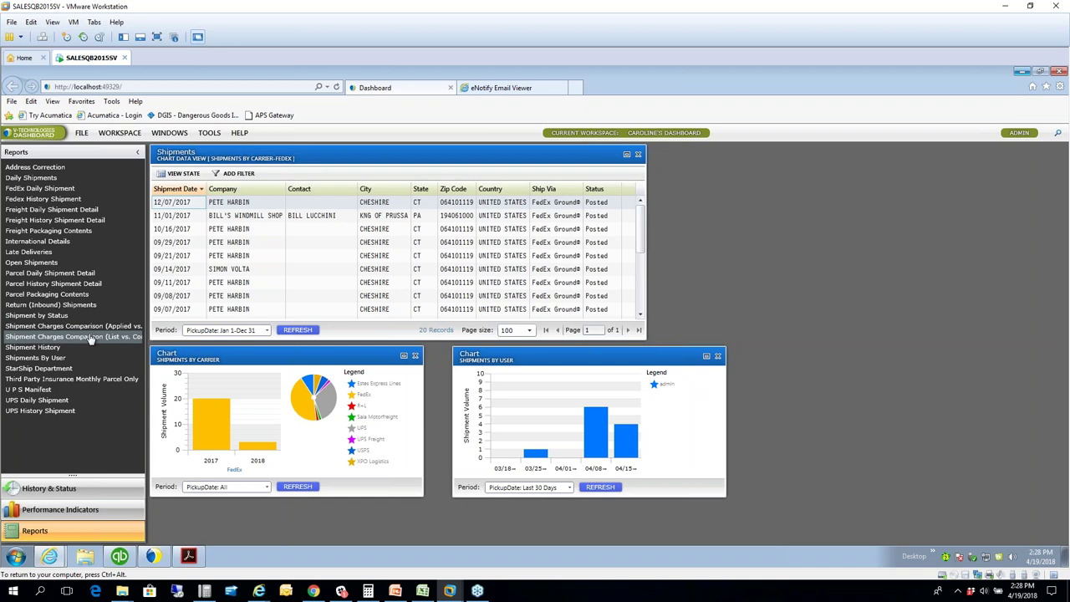
Step: Log in to the eNotify Email Viewer with the client account's user name and password
click(511, 89)
click(30, 204)
key(Tab)
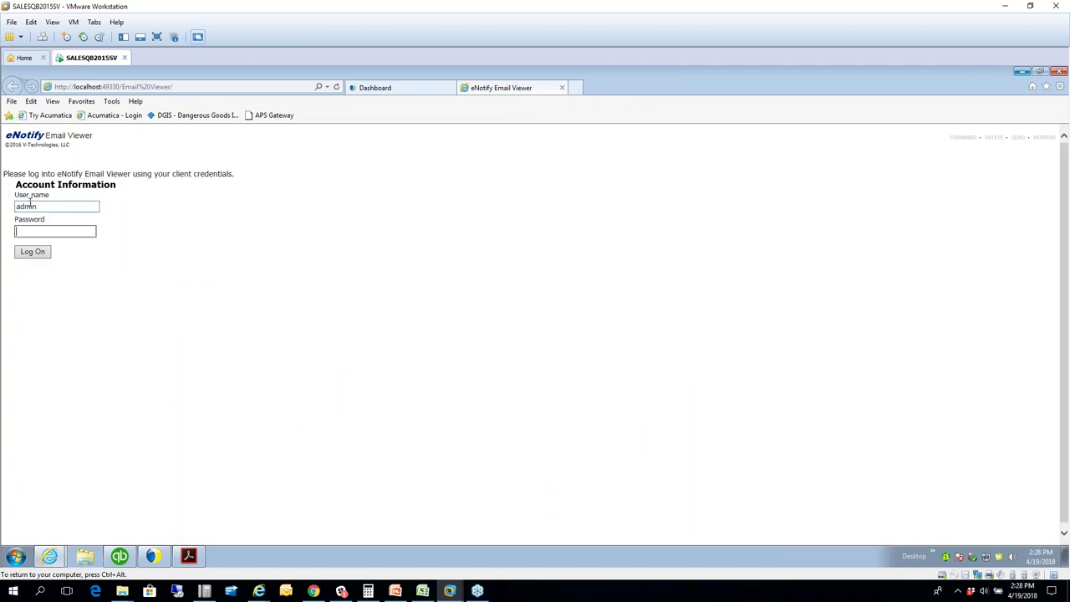
key(Return)
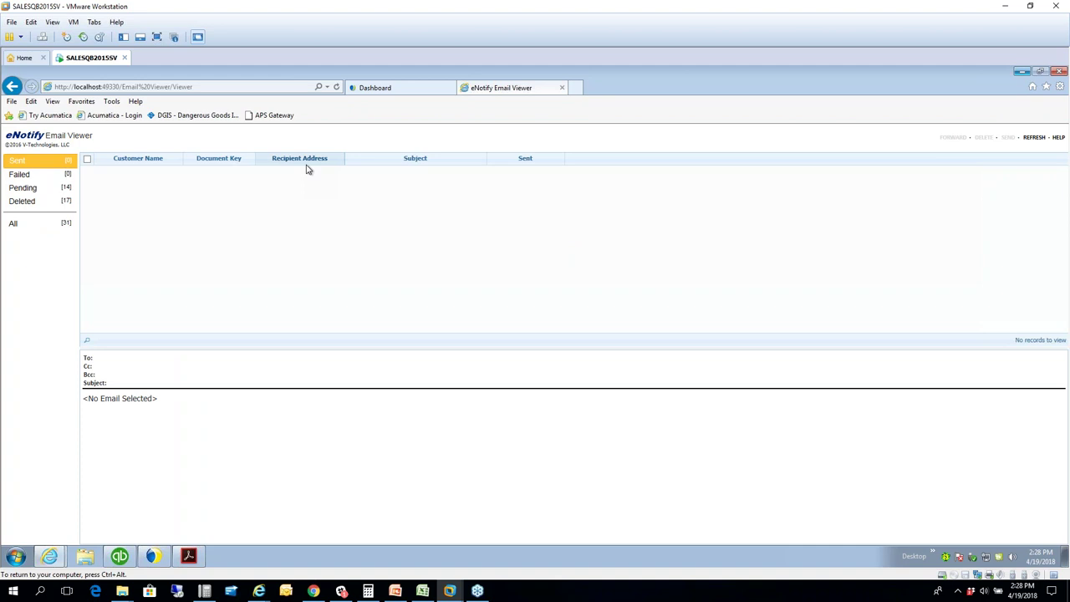
Step: Read the Pending UPS email for order 10024 through its Apr 24 delivery date and 10% discount code
click(25, 192)
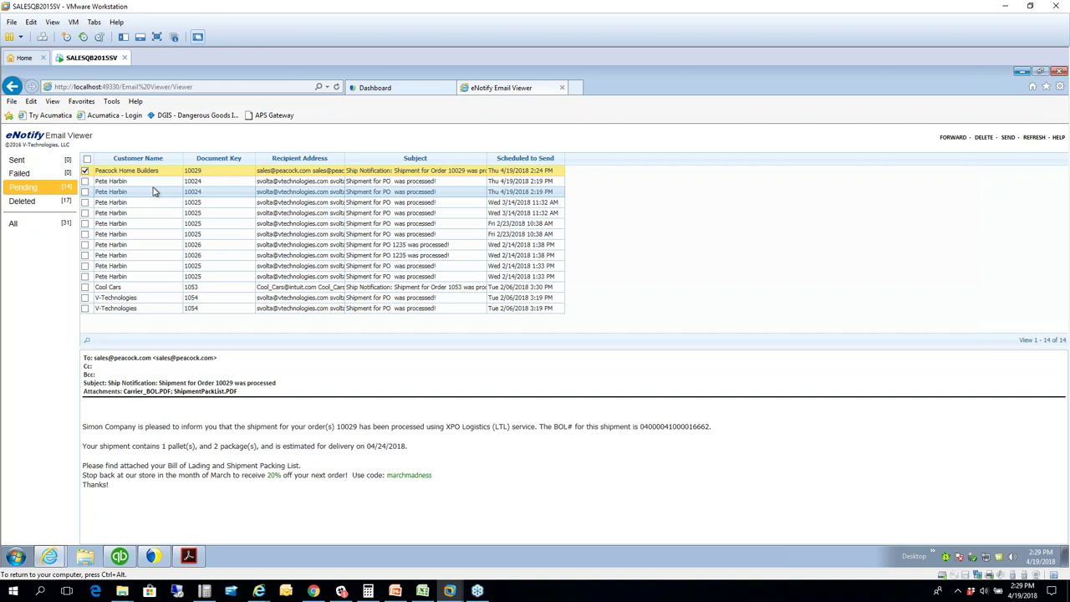
click(105, 181)
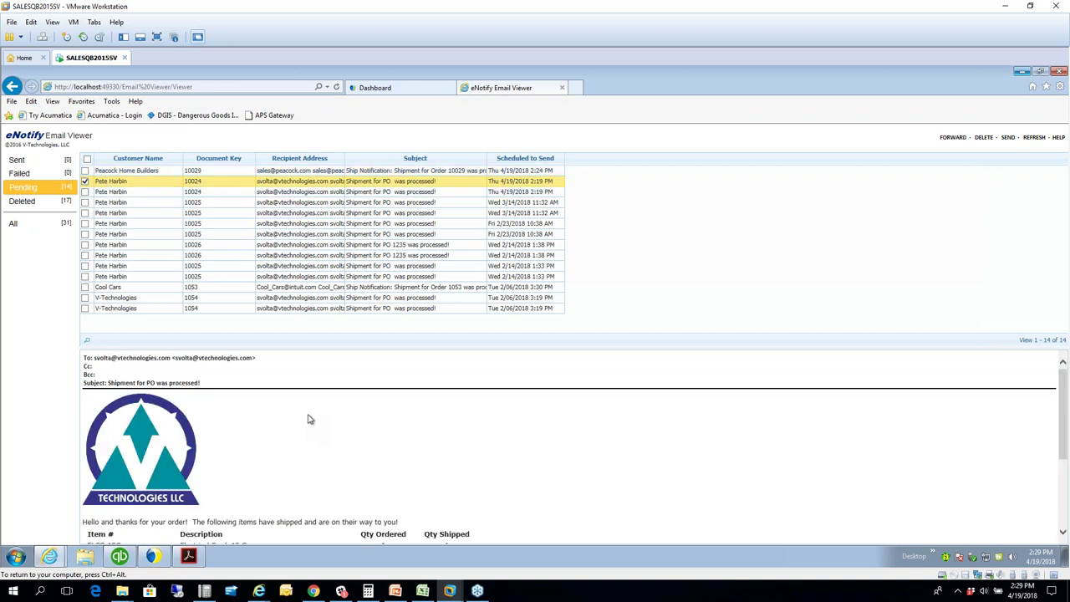
scroll(302, 452, down, 1)
scroll(302, 451, down, 2)
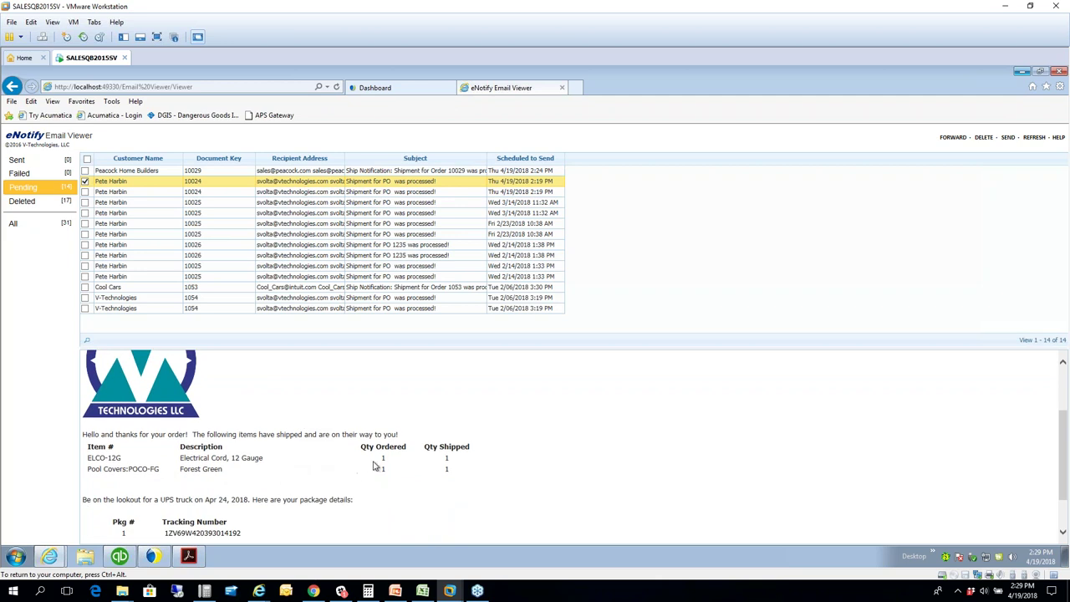
scroll(279, 476, down, 1)
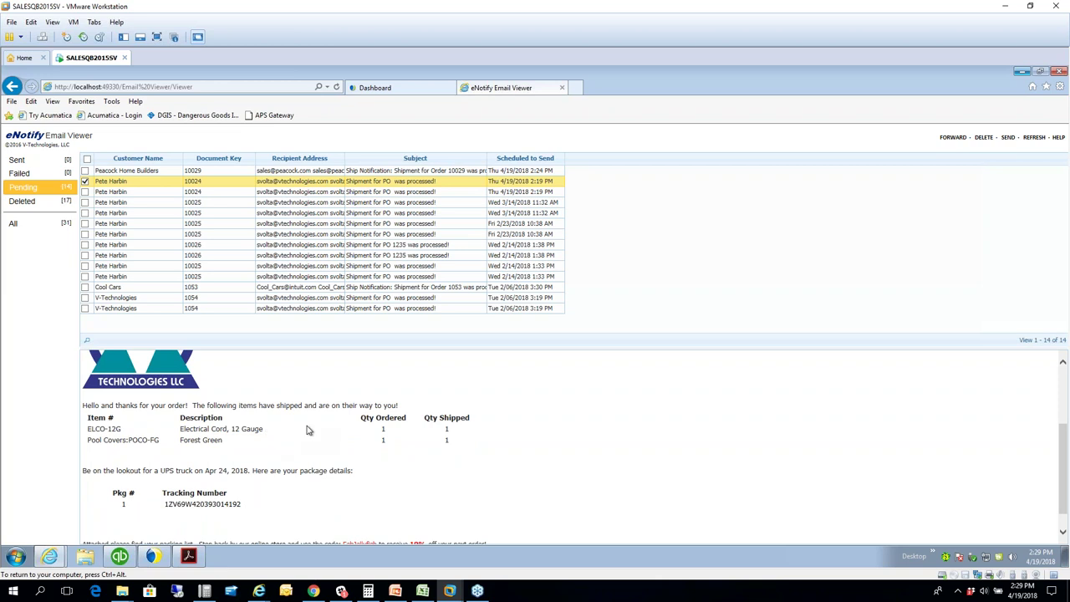
scroll(316, 429, down, 1)
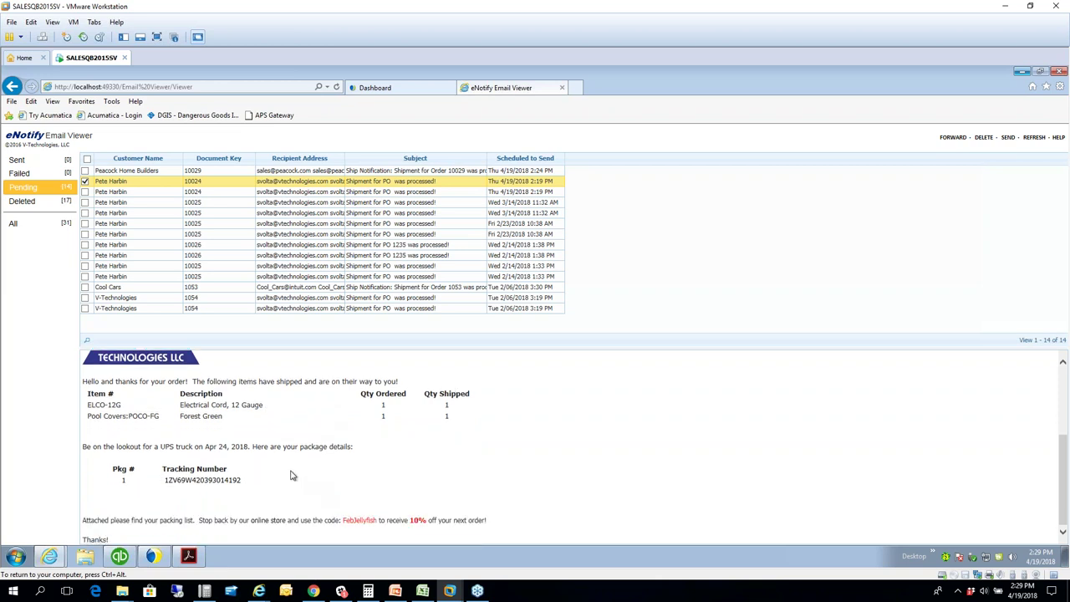
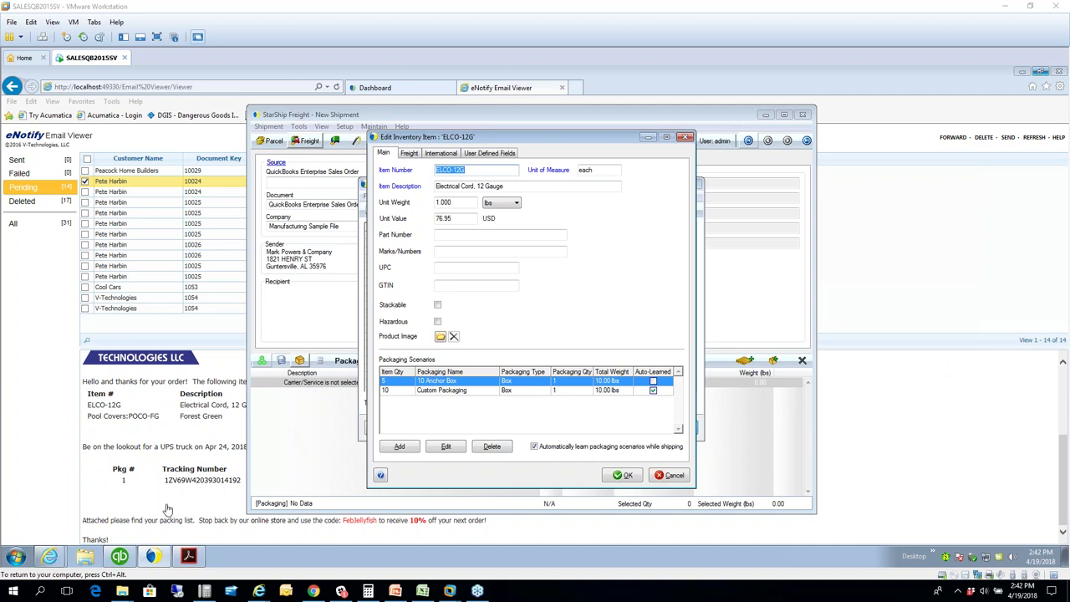
Step: Switch to PowerPoint and run slide 14, 'Upcoming Webinar!', as a full-screen slide show
click(394, 590)
key(Page_Down)
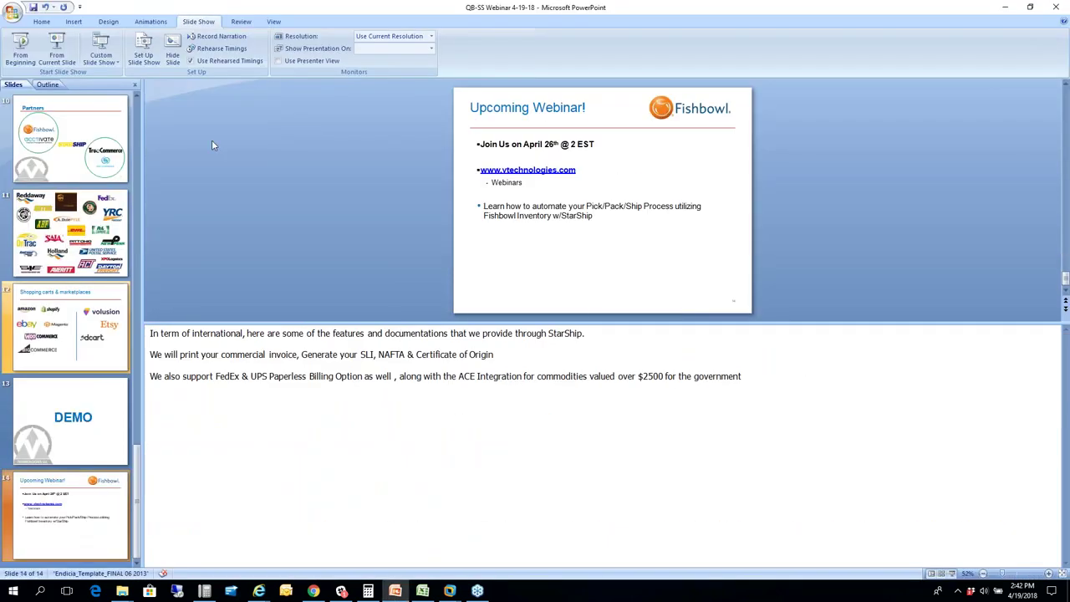
click(56, 49)
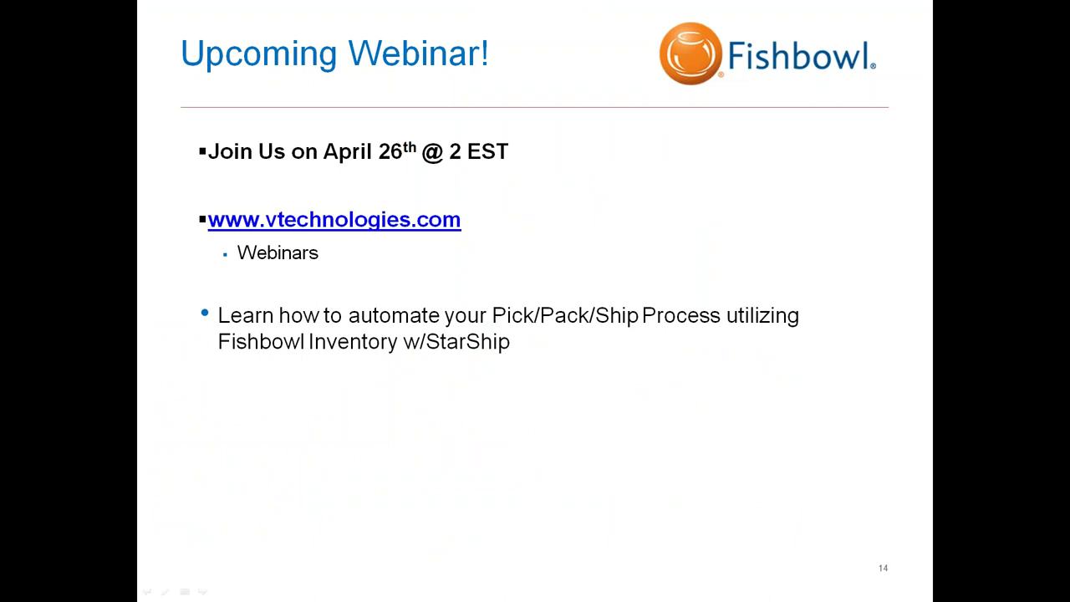